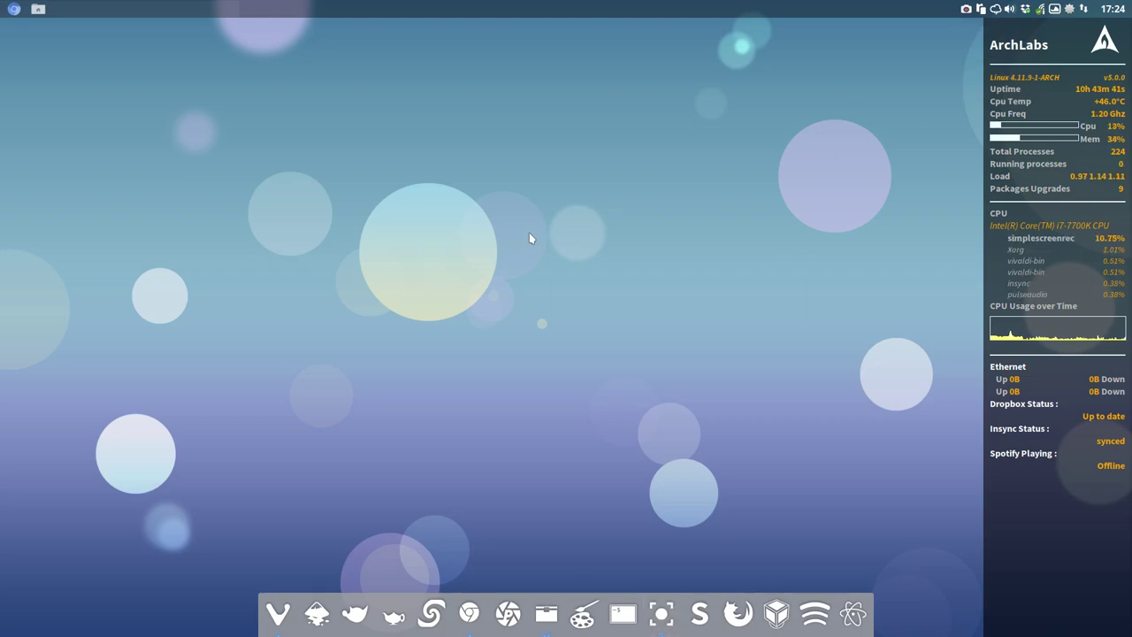
Open termite showing the system summary, close it, and bring up the desktop menu
key(ctrl+alt+t)
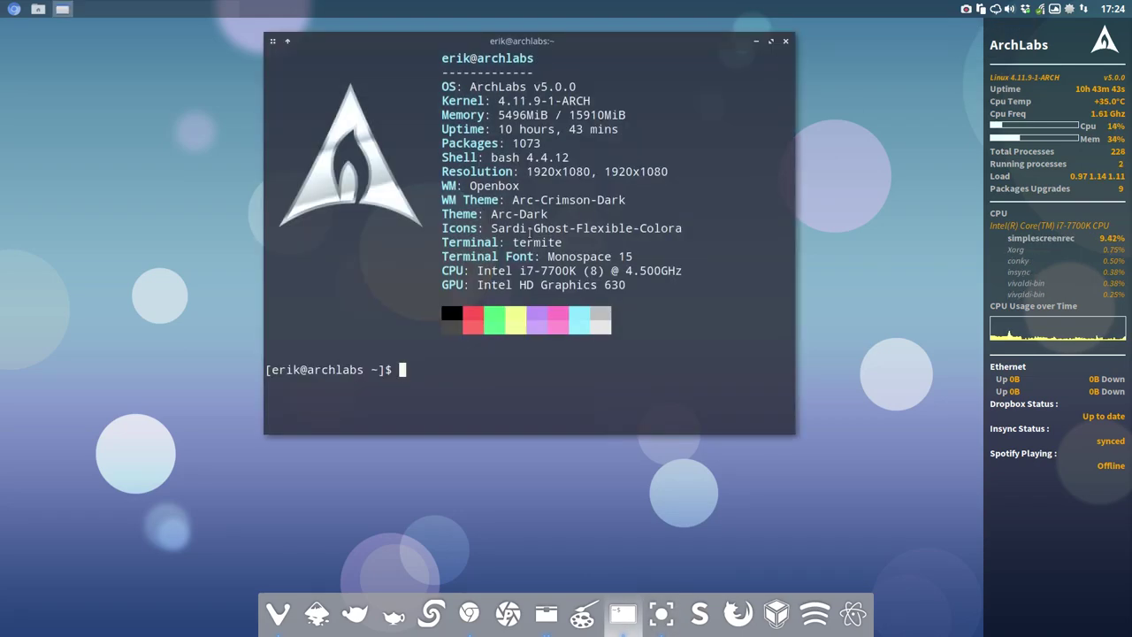
click(784, 42)
right_click(539, 205)
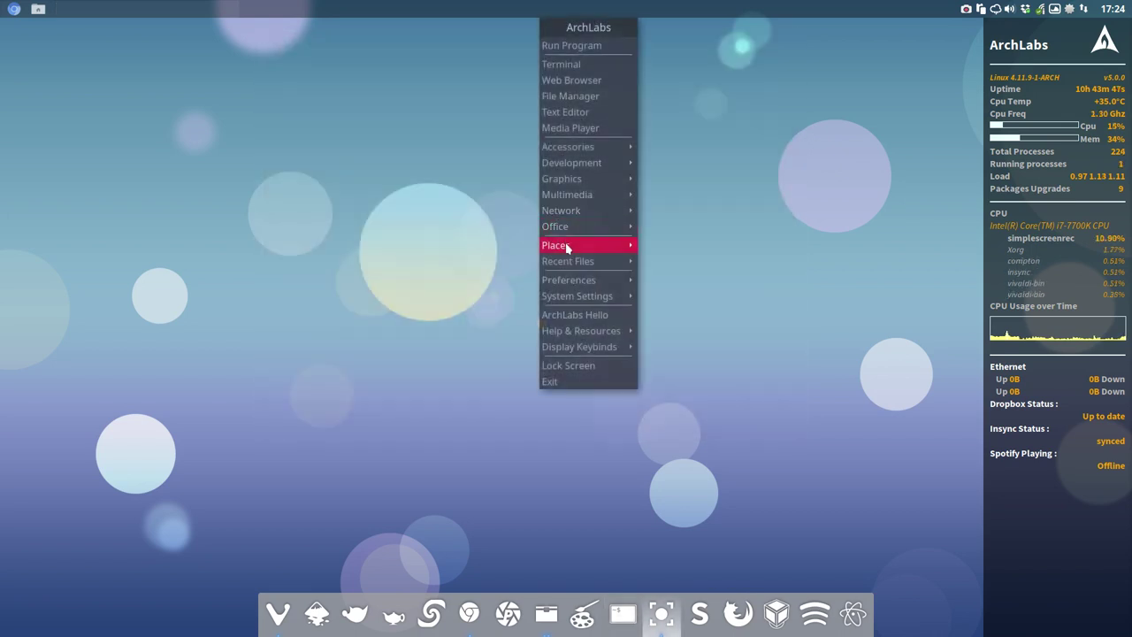
mouse_move(555, 245)
mouse_move(568, 279)
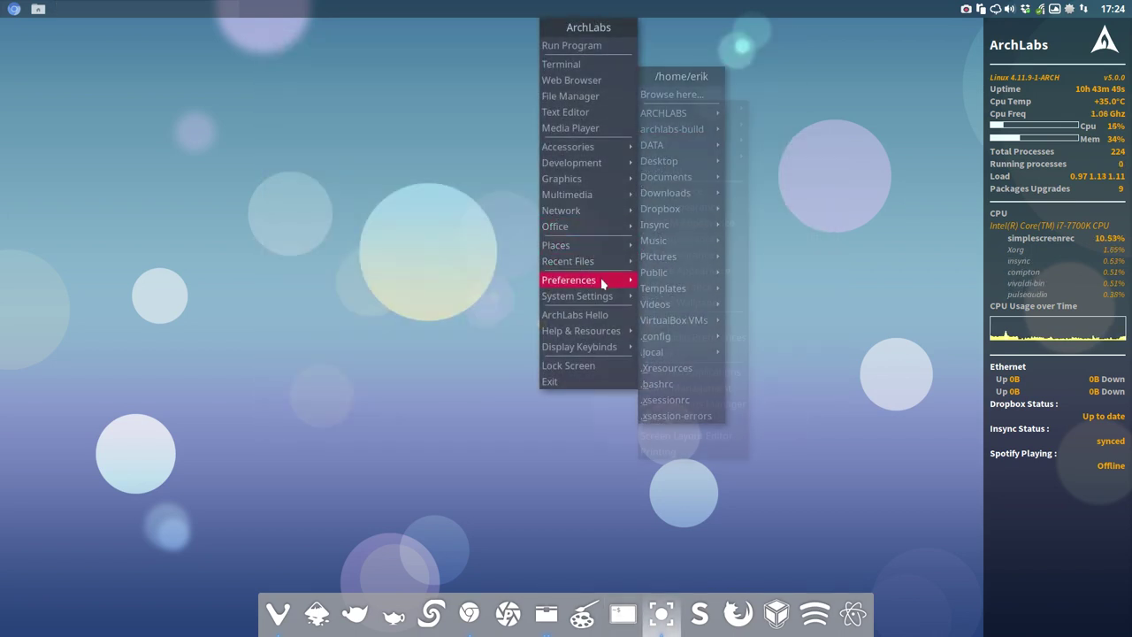
Browse the Sardi icon themes in an enlarged Appearance Icons list, then close Appearance
click(687, 212)
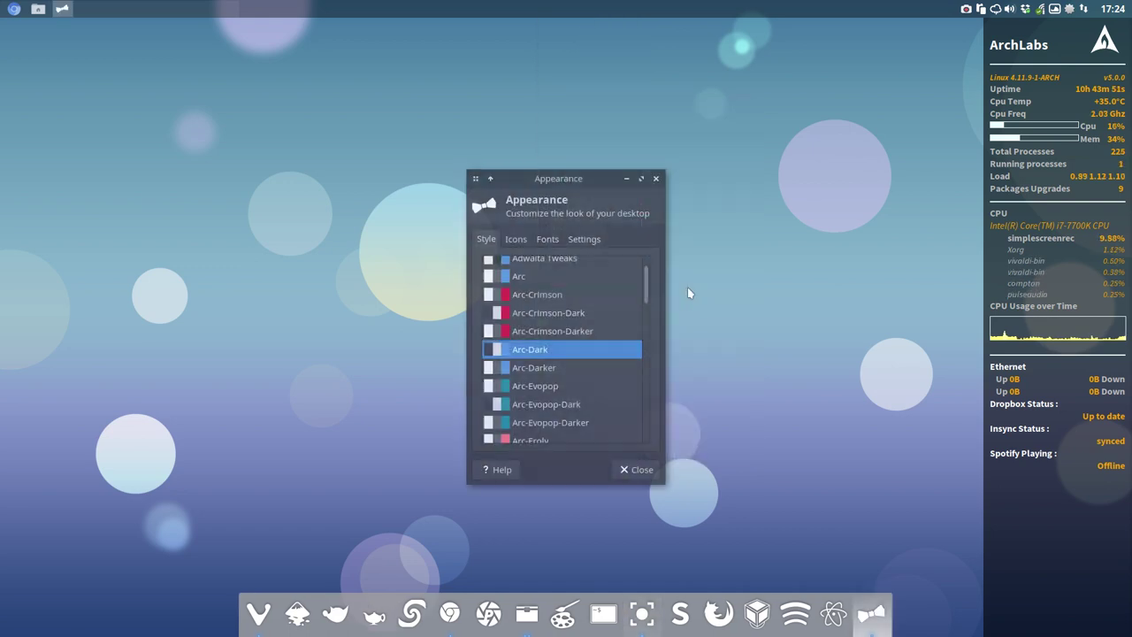
click(518, 242)
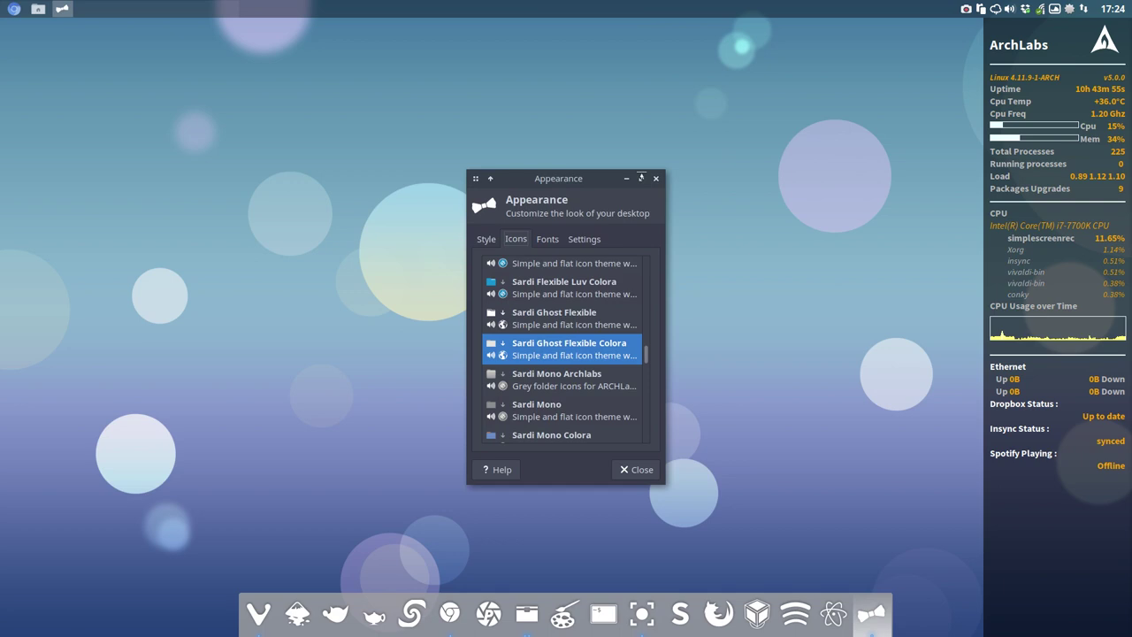
drag(655, 177, 699, 32)
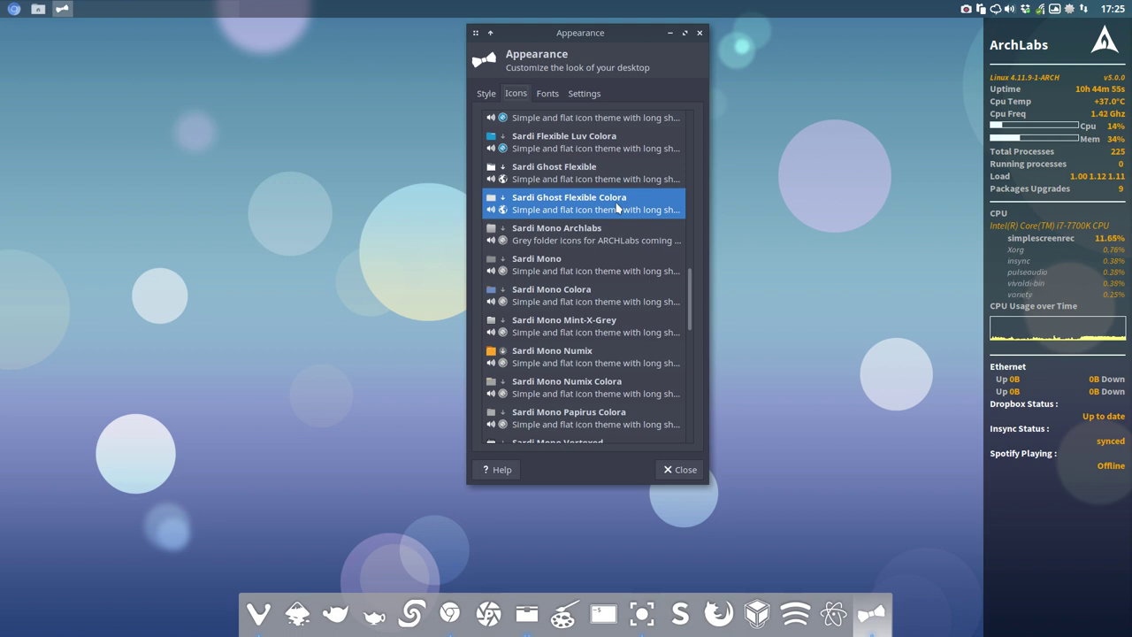
click(699, 32)
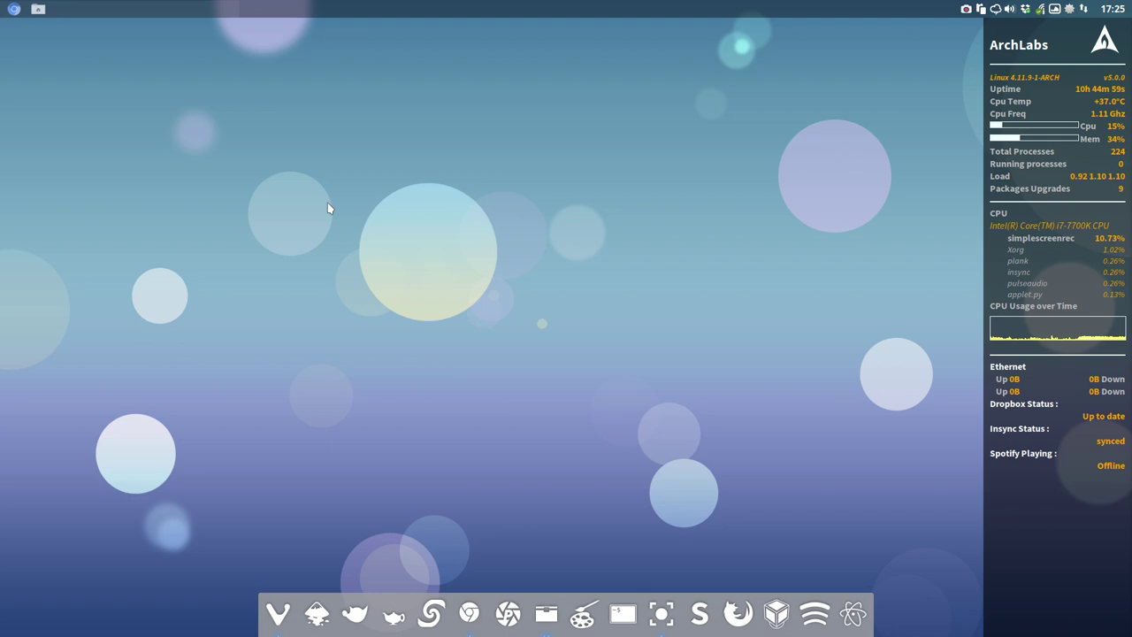
In a new terminal, run packer sardi-ghost-colora, which finds nothing, and recall the command
key(super+t)
text(packer )
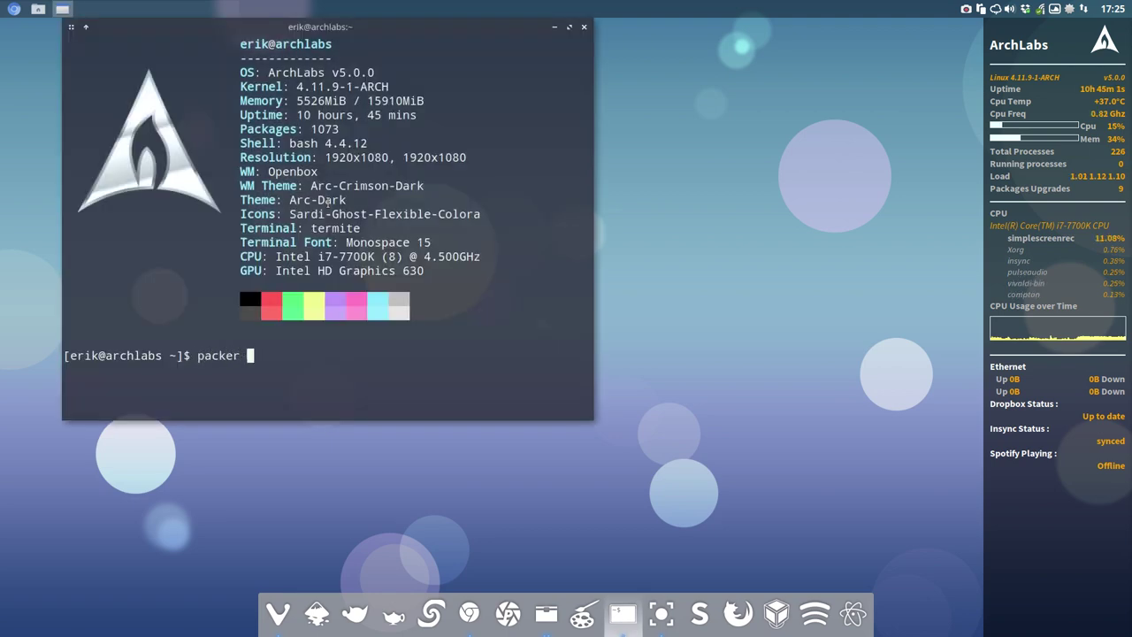
text(sardi)
text(-ghost)
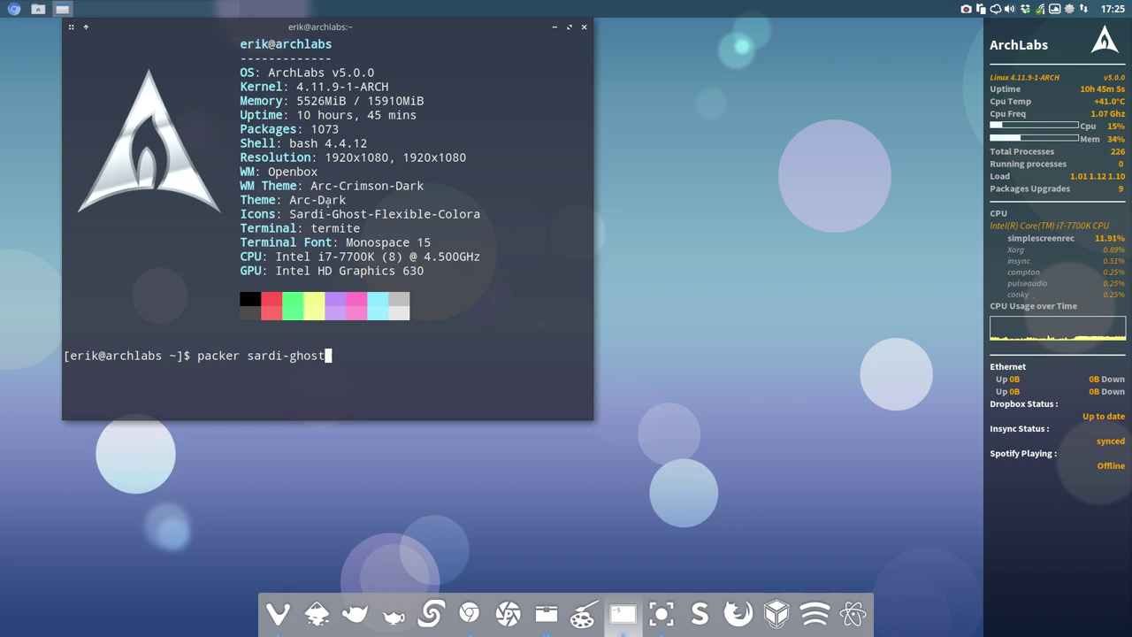
text(-colora)
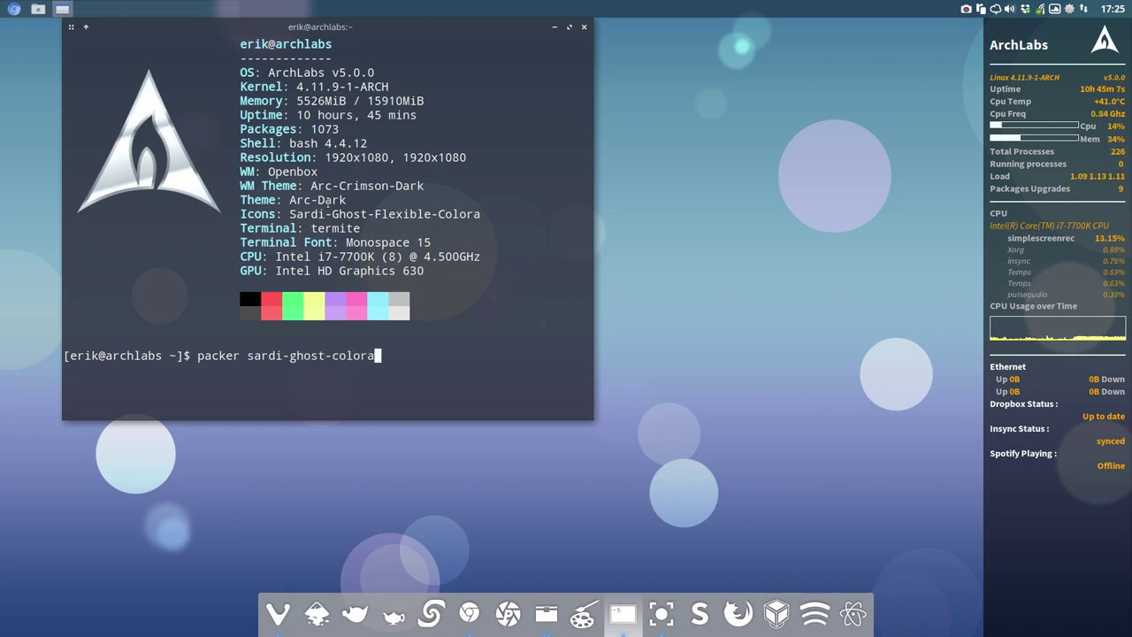
key(Return)
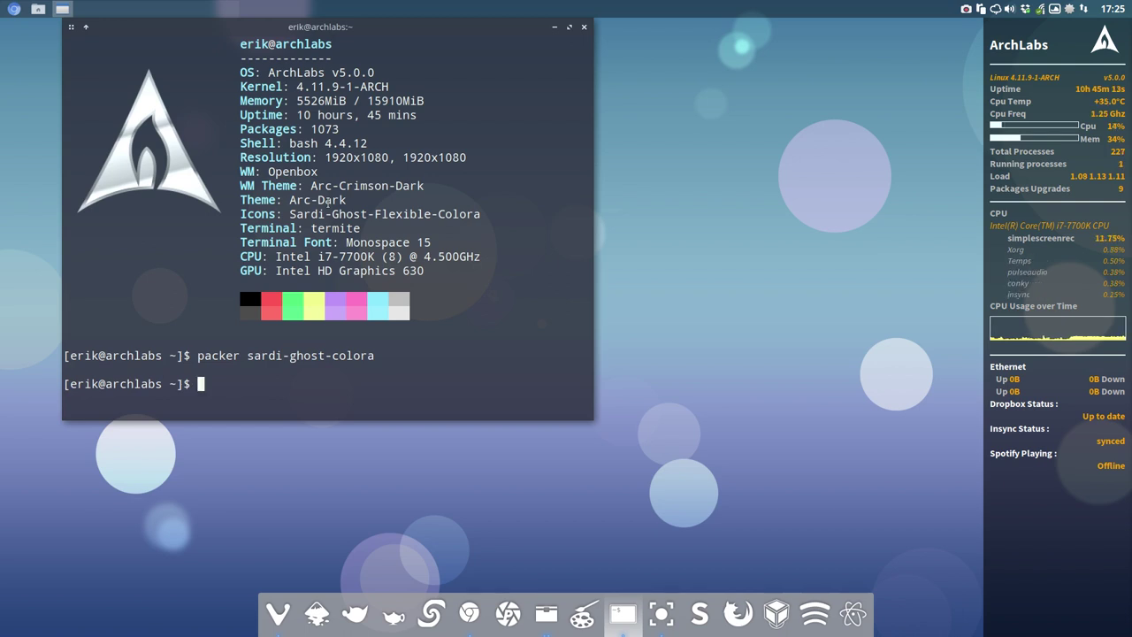
key(Up)
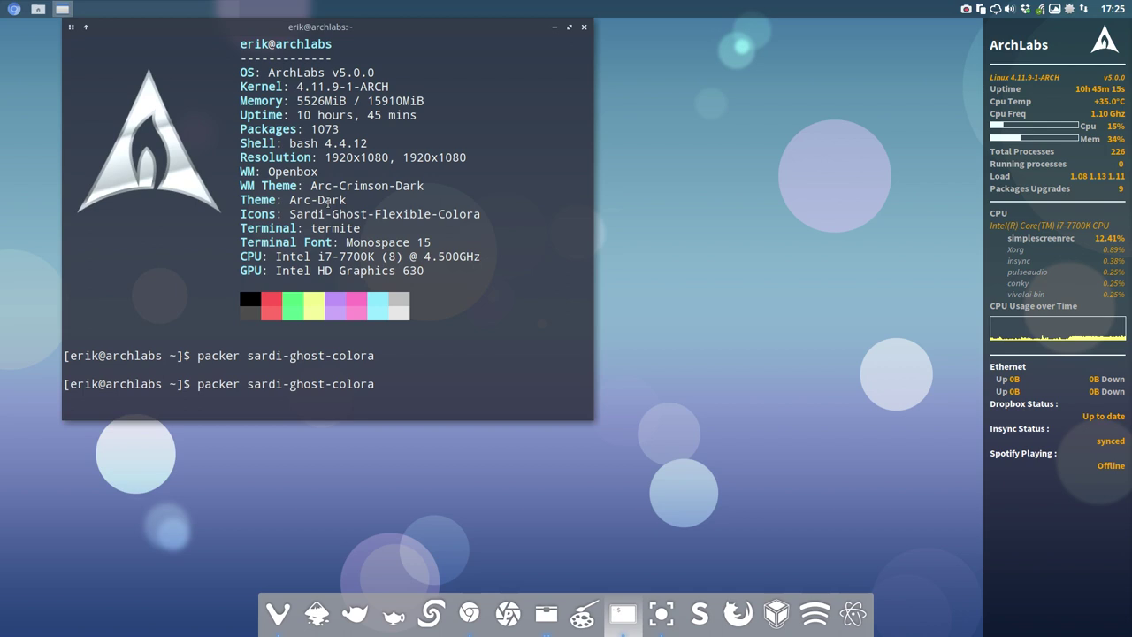
Open Appearance from the desktop menu, moved right and showing the Icons list
right_click(683, 39)
mouse_move(712, 297)
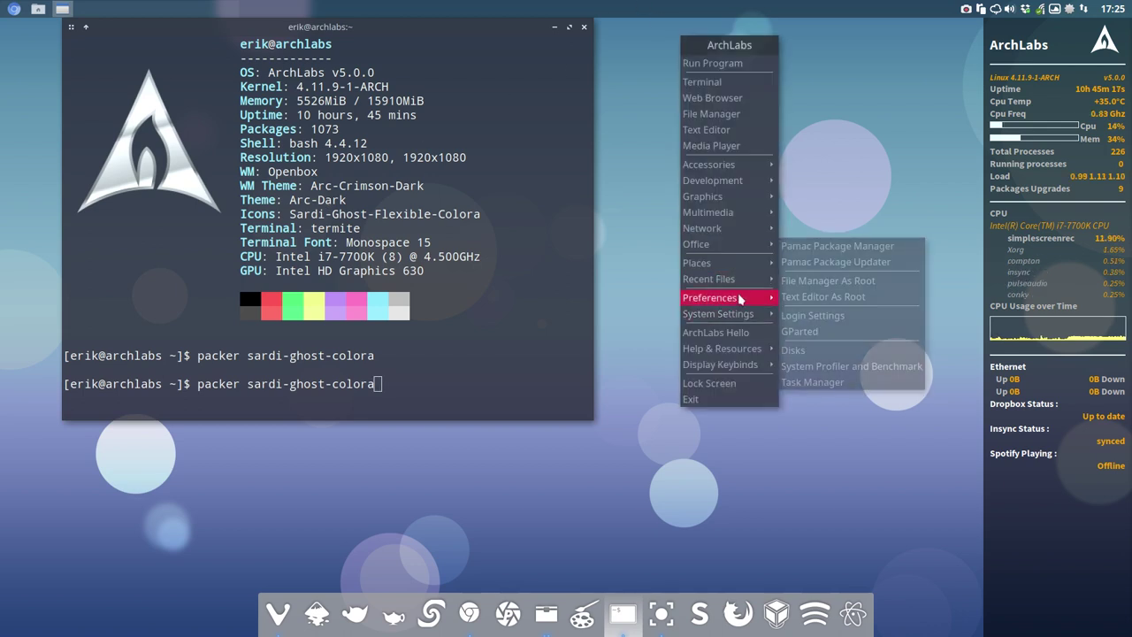
click(831, 228)
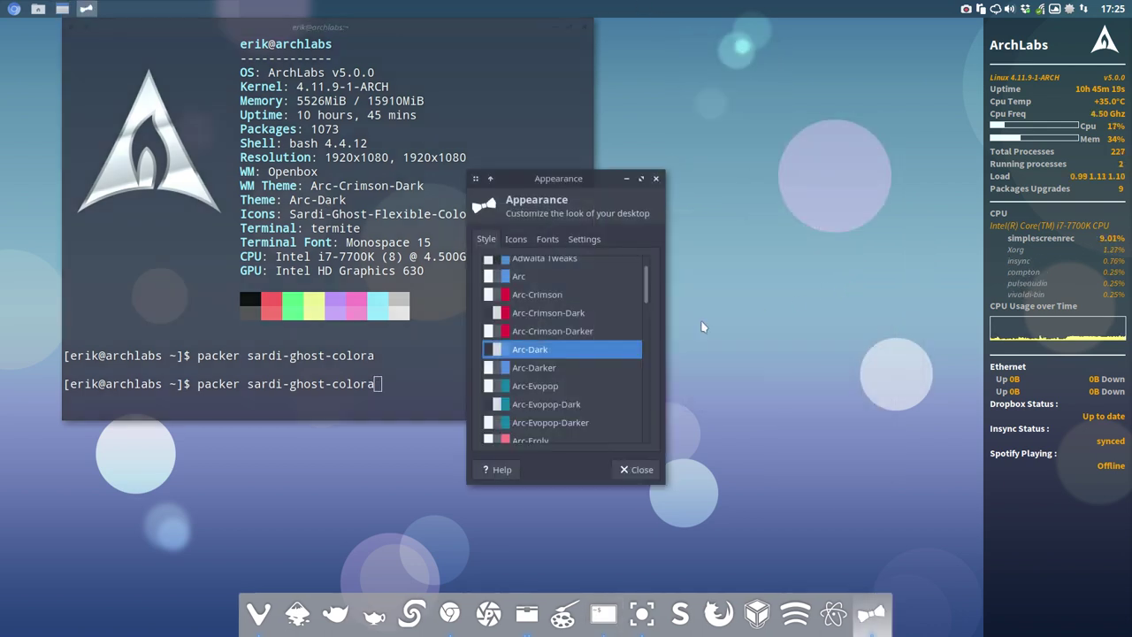
drag(582, 178, 819, 80)
click(753, 140)
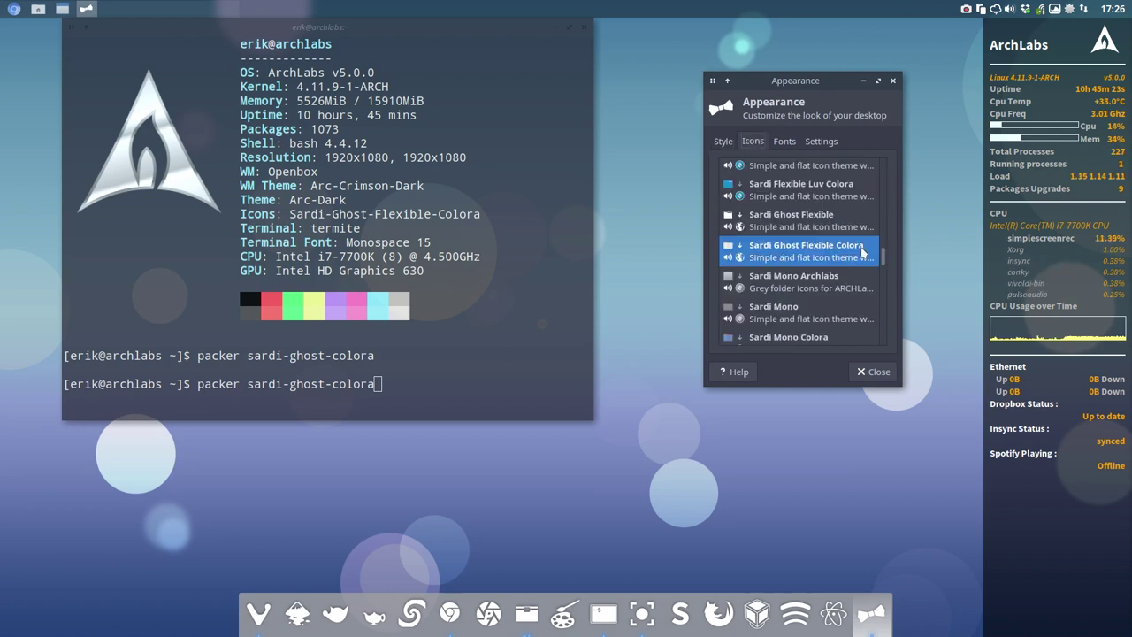
Change the terminal search to packer sardi-ghost-flexible and run it
click(408, 393)
key(BackSpace)
key(BackSpace)
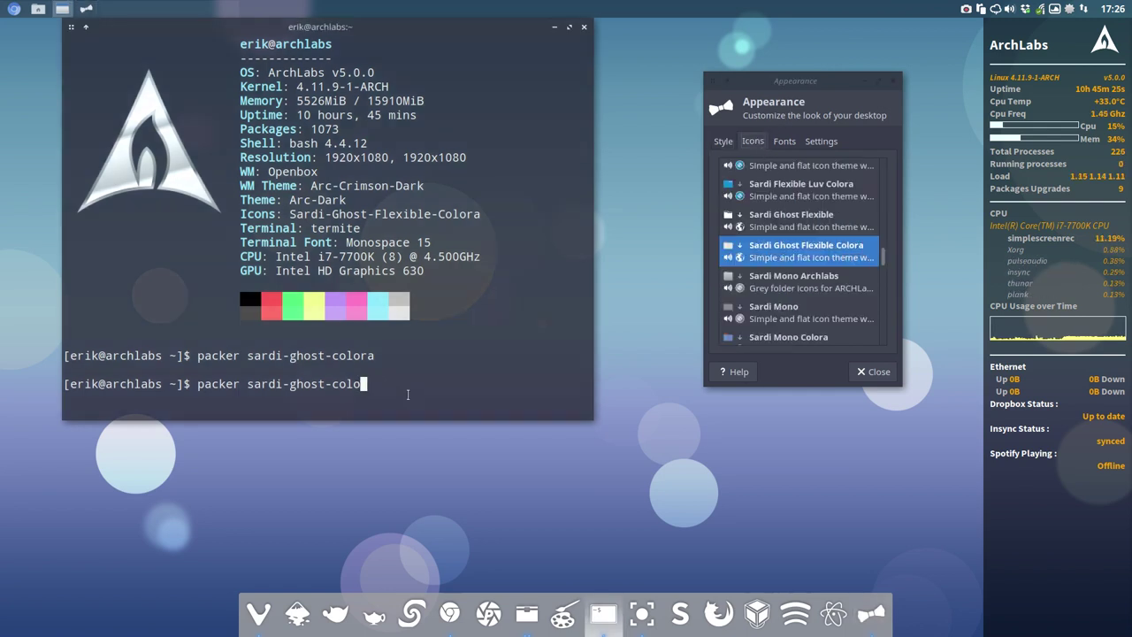
key(BackSpace)
key(BackSpace)
key(BackSpace)
key(BackSpace)
text(fle)
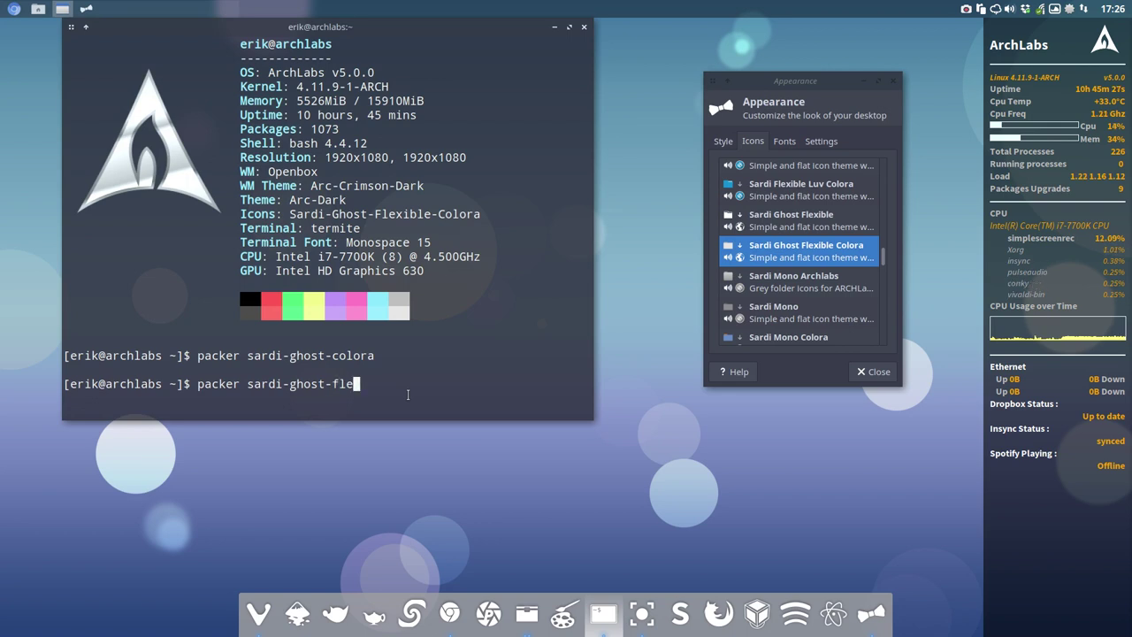
text(xible)
key(Return)
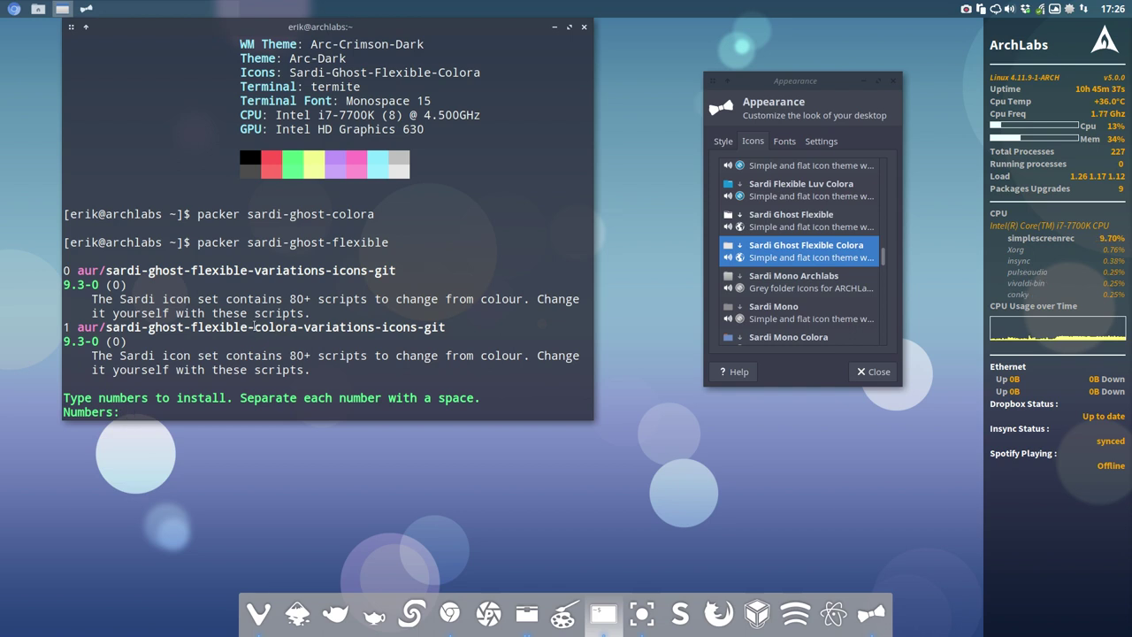
Choose package 1, the colora variations icons package, from the search results
drag(254, 327, 325, 323)
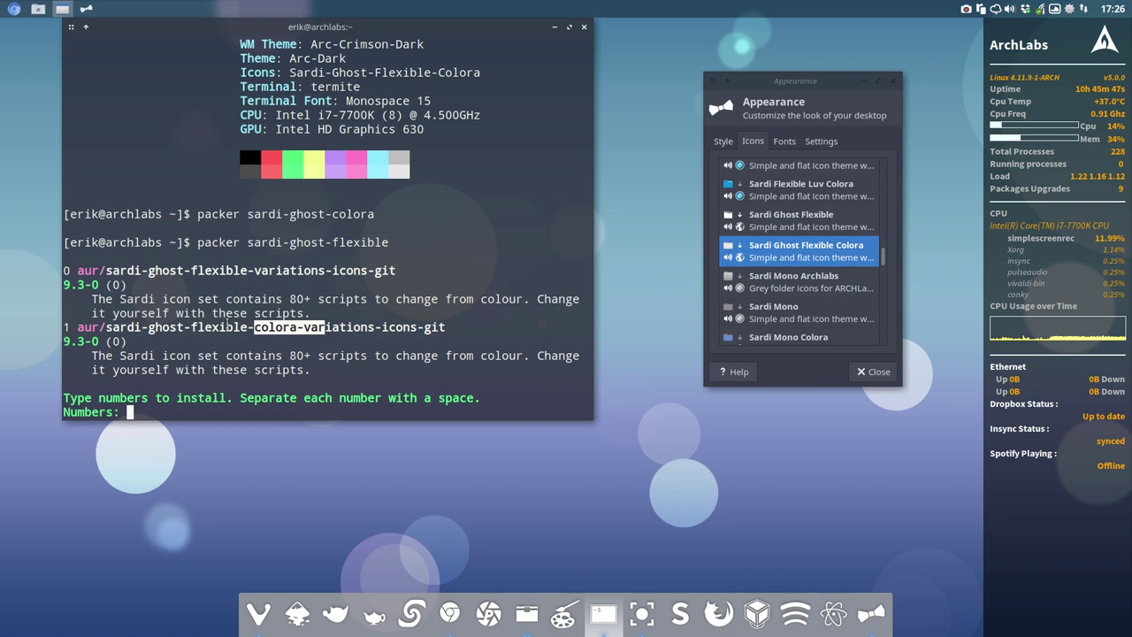
click(326, 327)
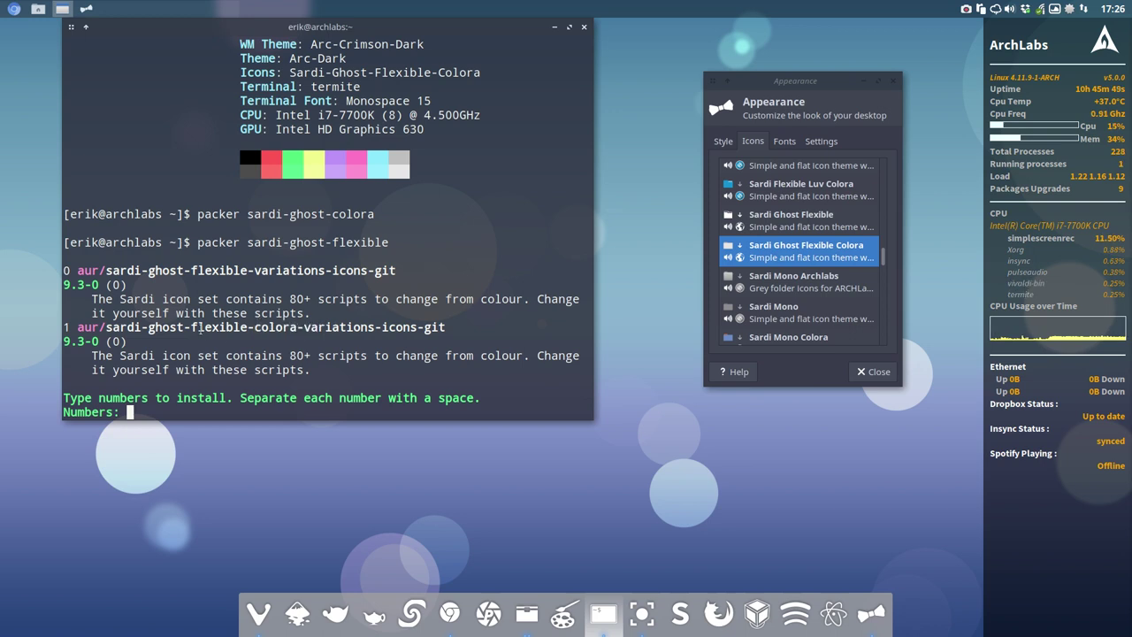
text(1)
key(Return)
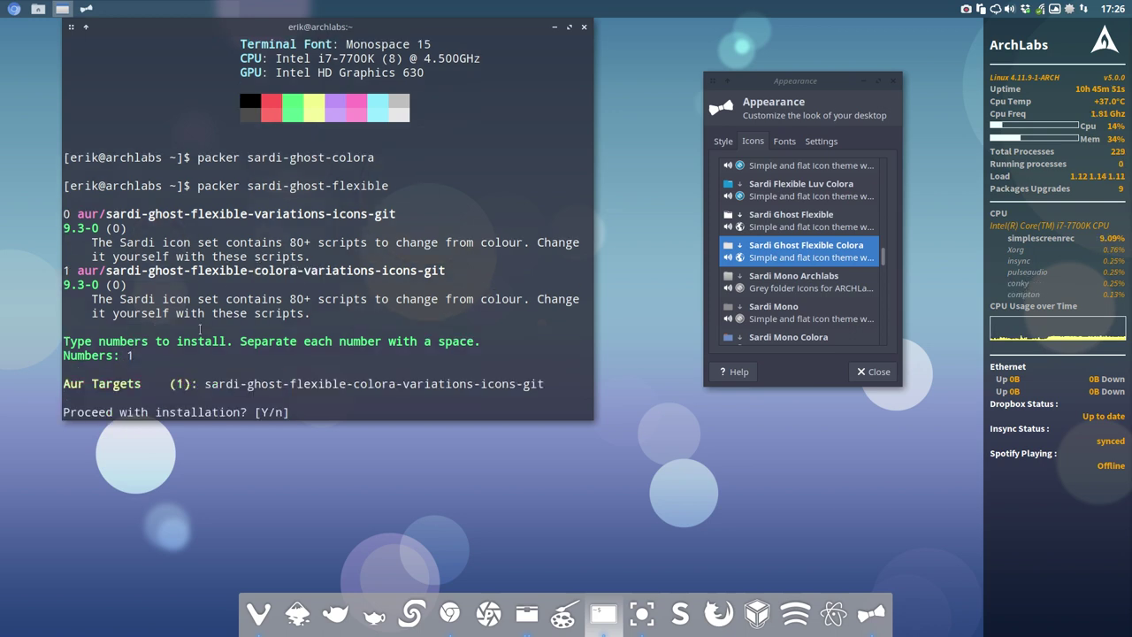
Confirm the build, skip PKGBUILD editing, authorize with sudo and install the package
text(y)
key(Return)
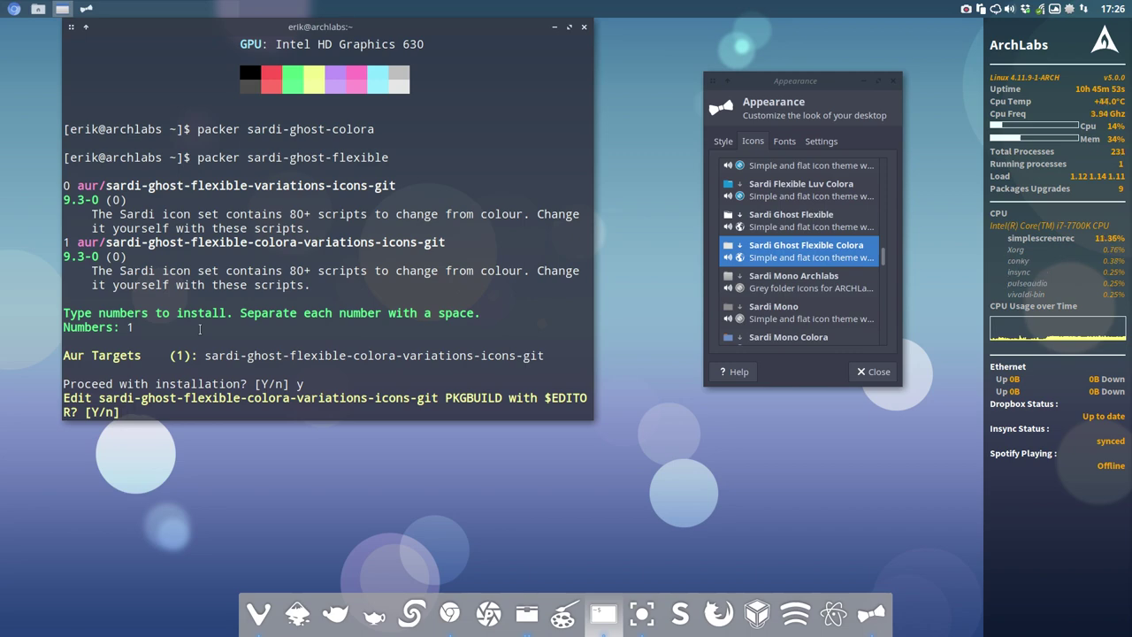
text(n)
key(Return)
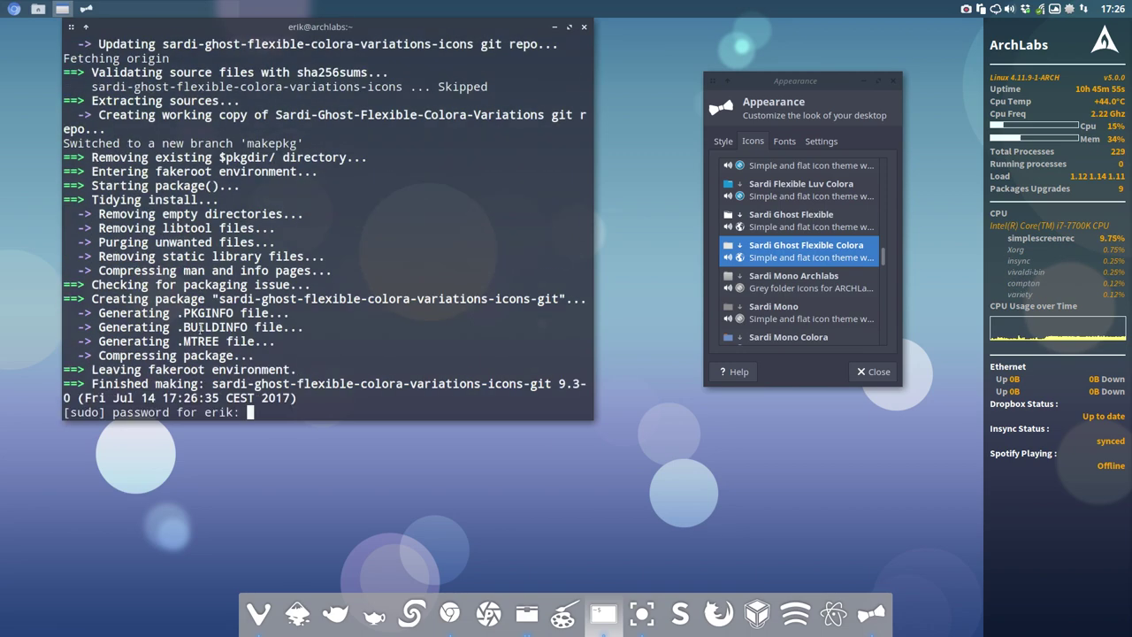
key(Return)
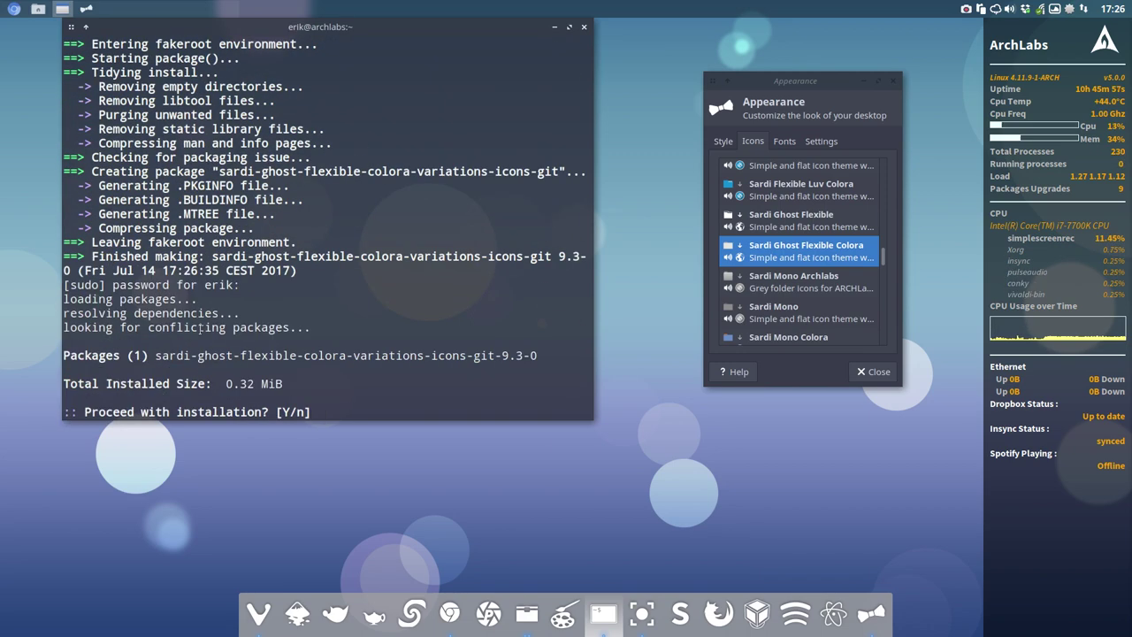
text(y)
key(Return)
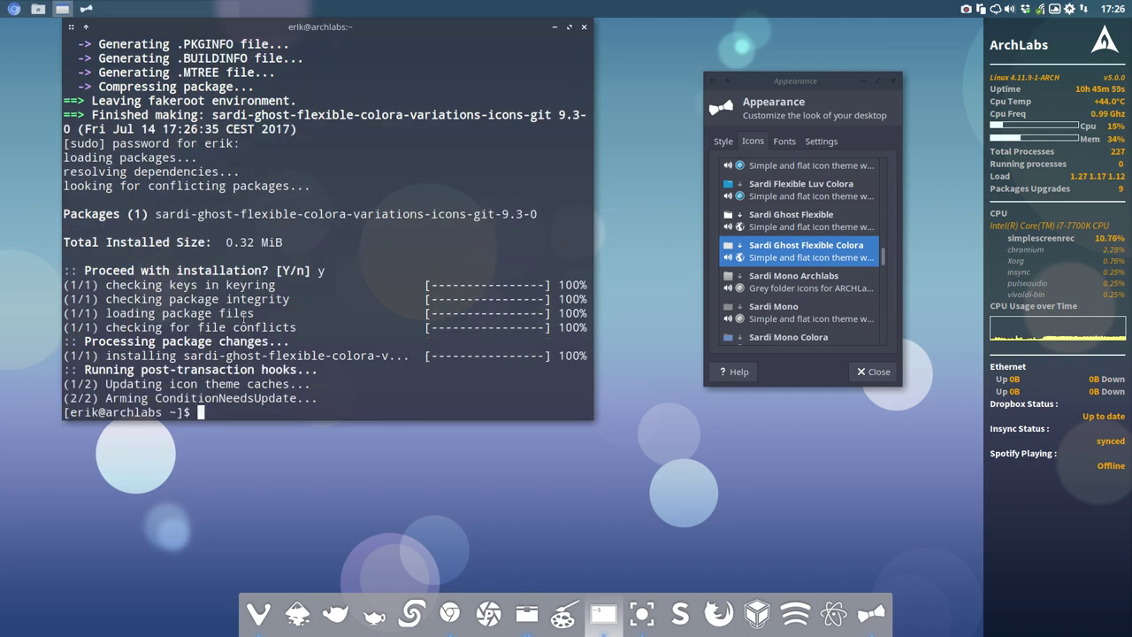
Close terminal and Appearance, reopen Appearance on the Icons list at upper right, and launch the file manager
click(583, 27)
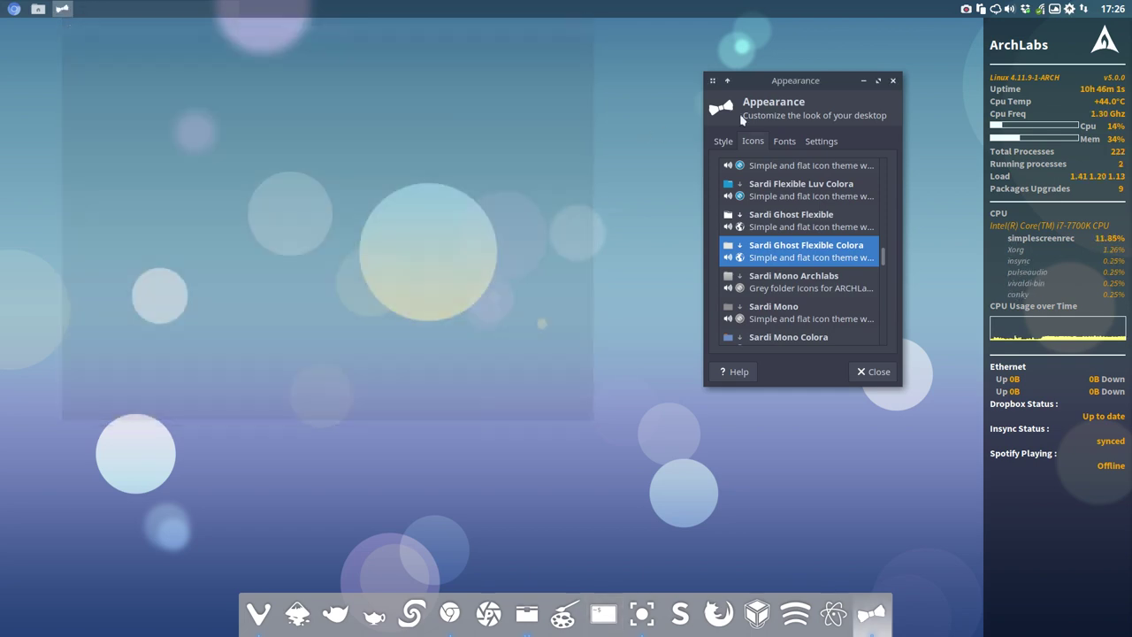
click(889, 81)
right_click(740, 185)
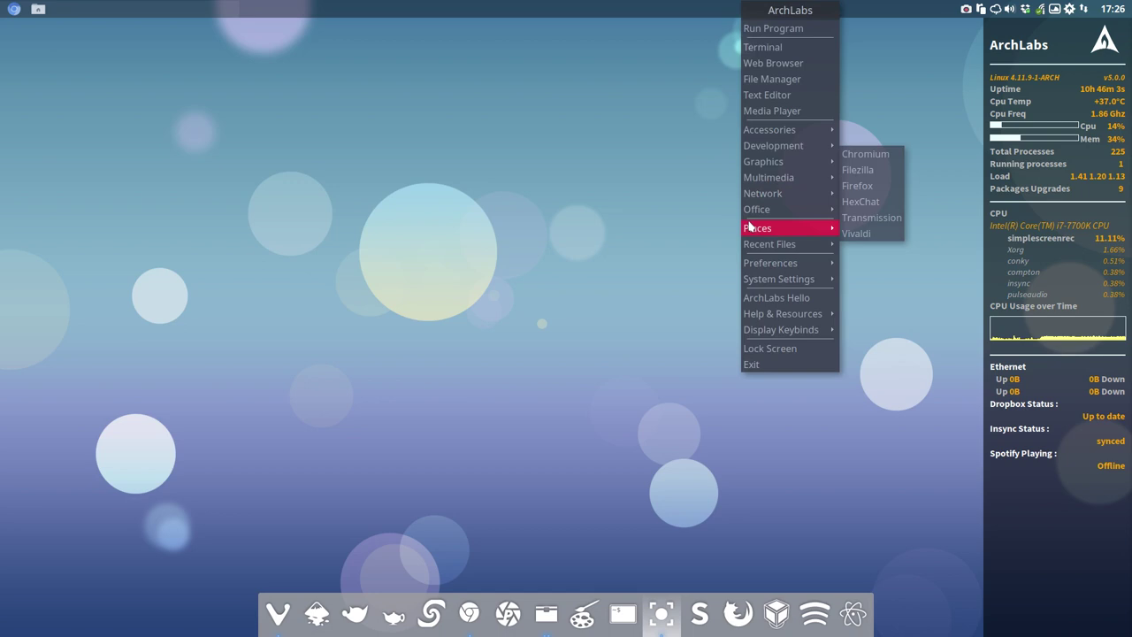
mouse_move(770, 263)
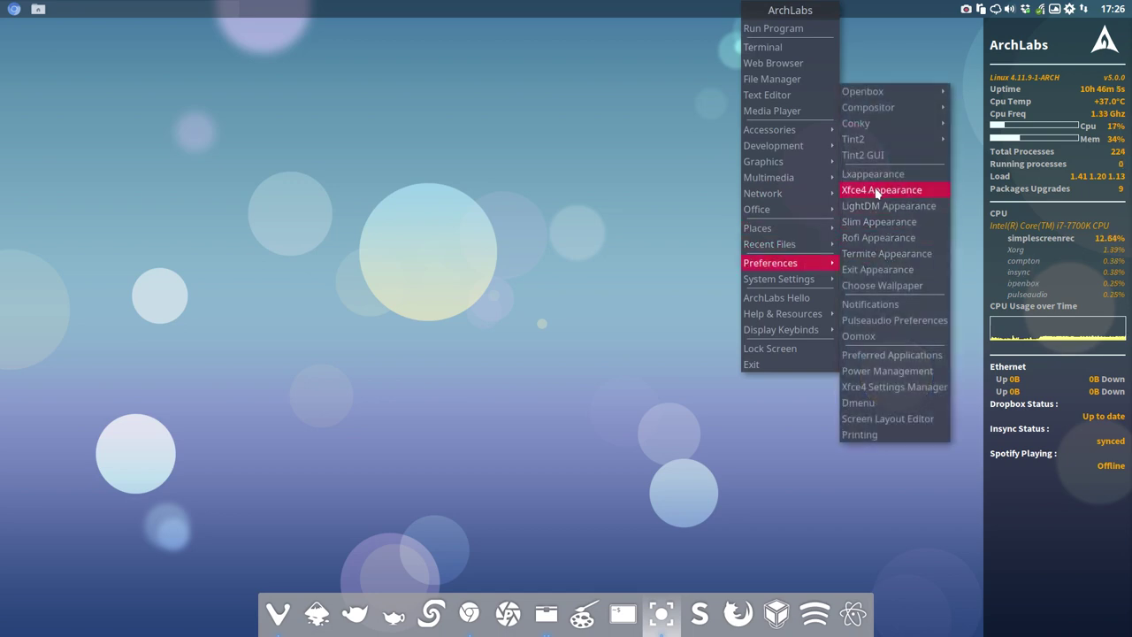
click(871, 114)
click(515, 239)
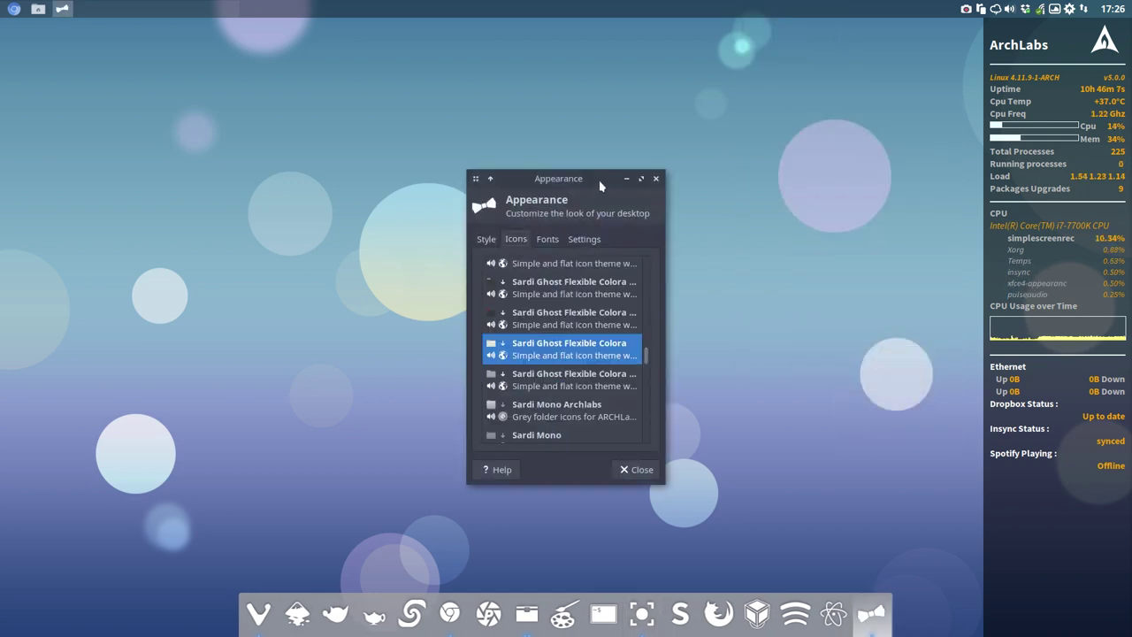
mouse_move(599, 179)
mouse_down()
mouse_move(887, 95)
mouse_move(850, 92)
mouse_up()
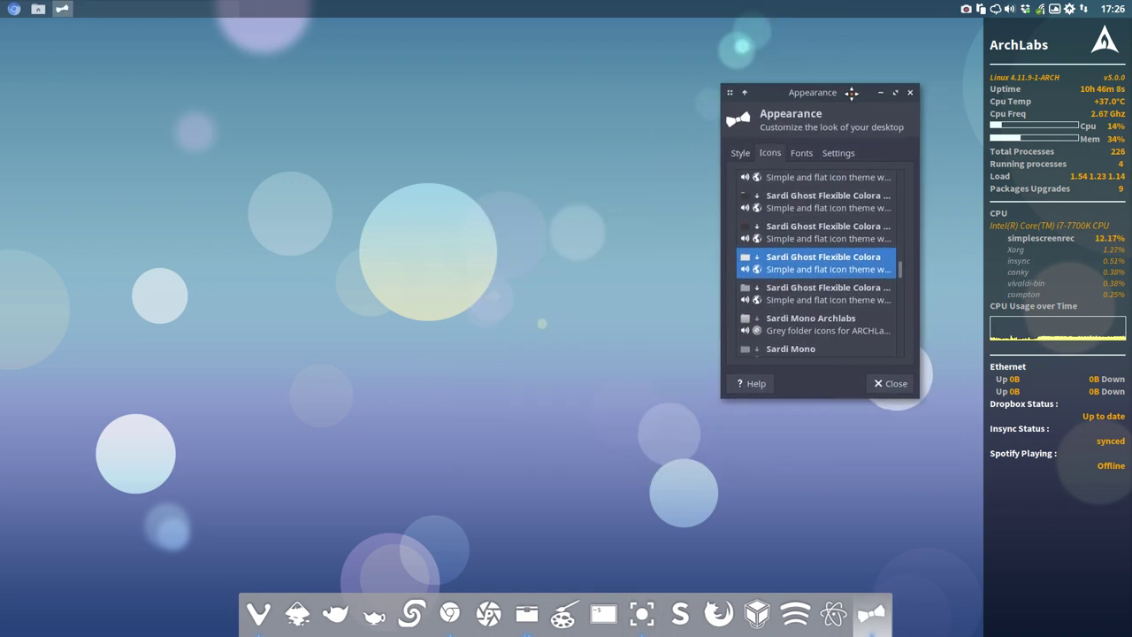
click(38, 9)
Arrange the file manager and a widened Appearance window side by side
drag(284, 26, 361, 87)
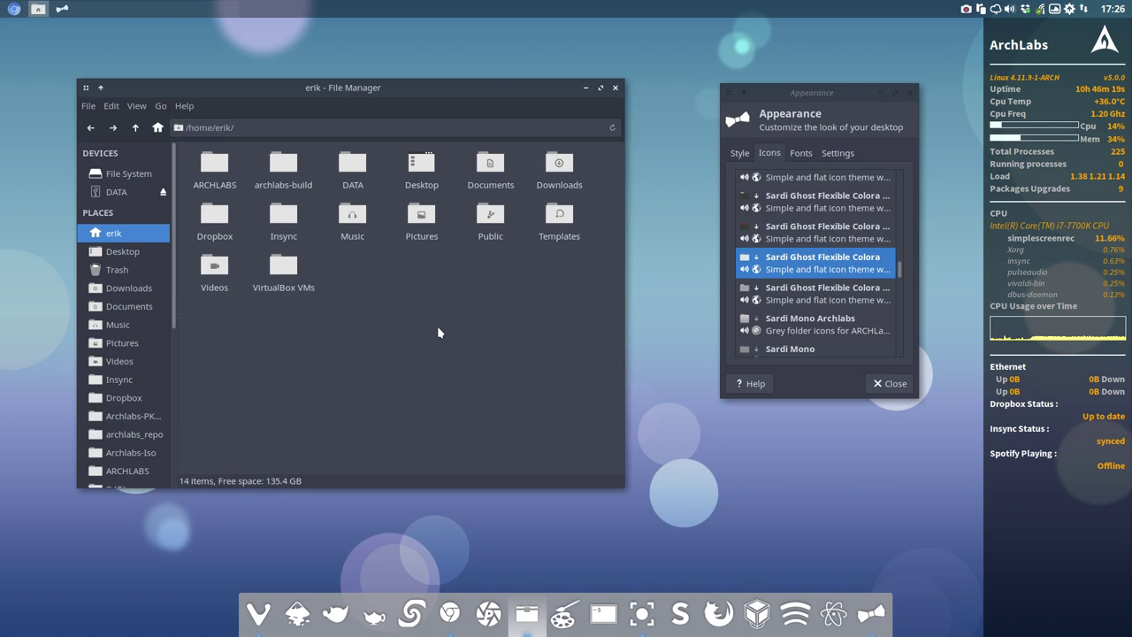
scroll(809, 299, up, 2)
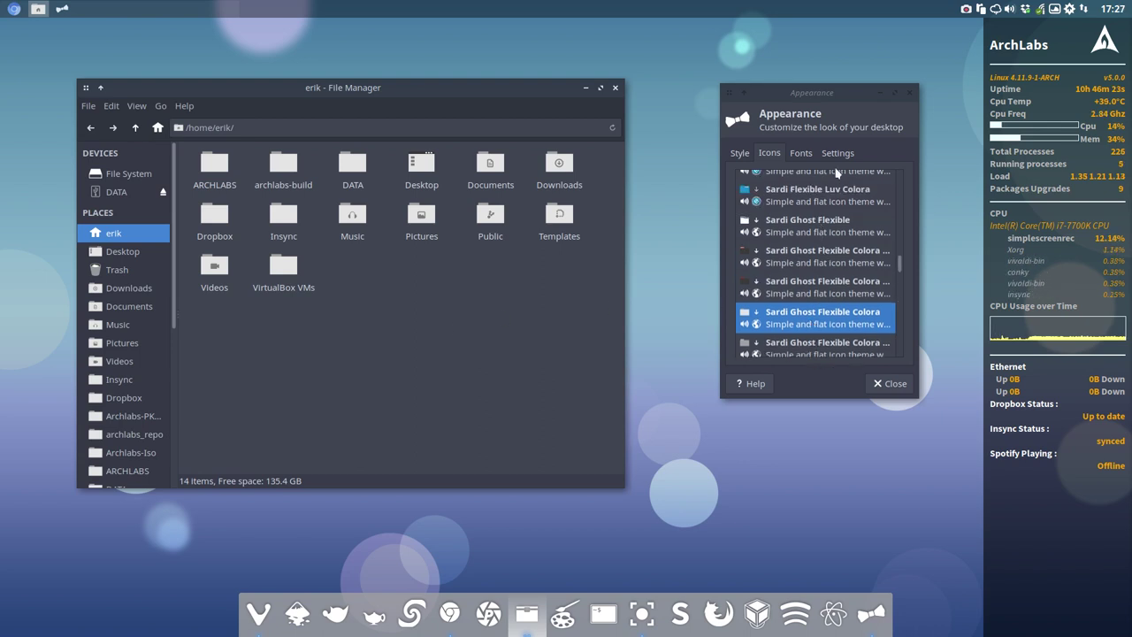
drag(798, 89, 718, 100)
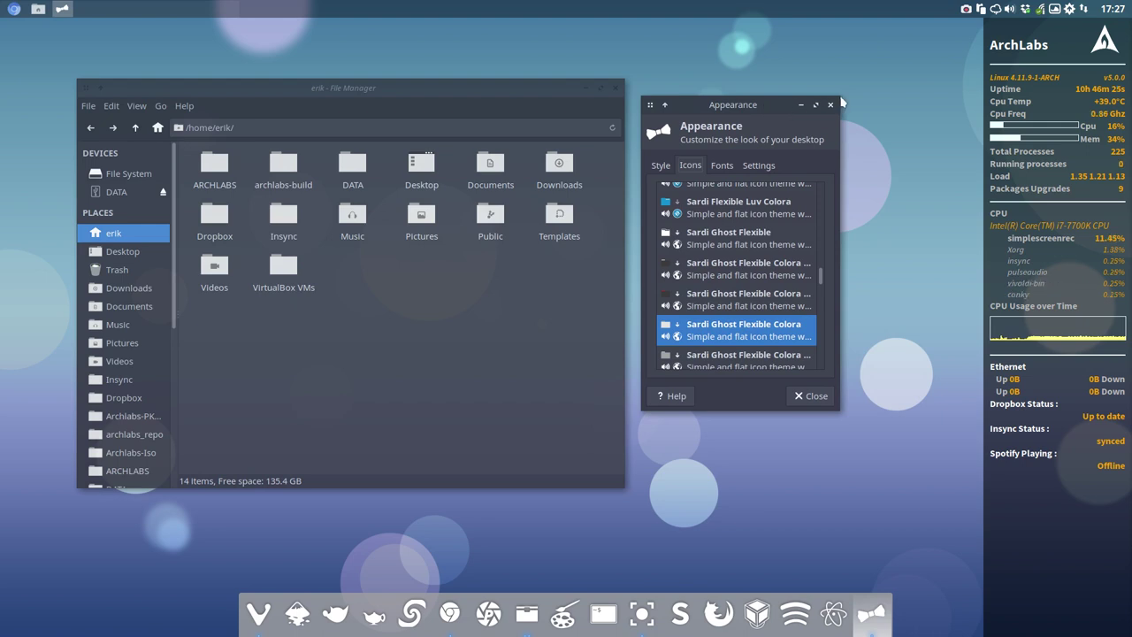
drag(836, 99, 939, 86)
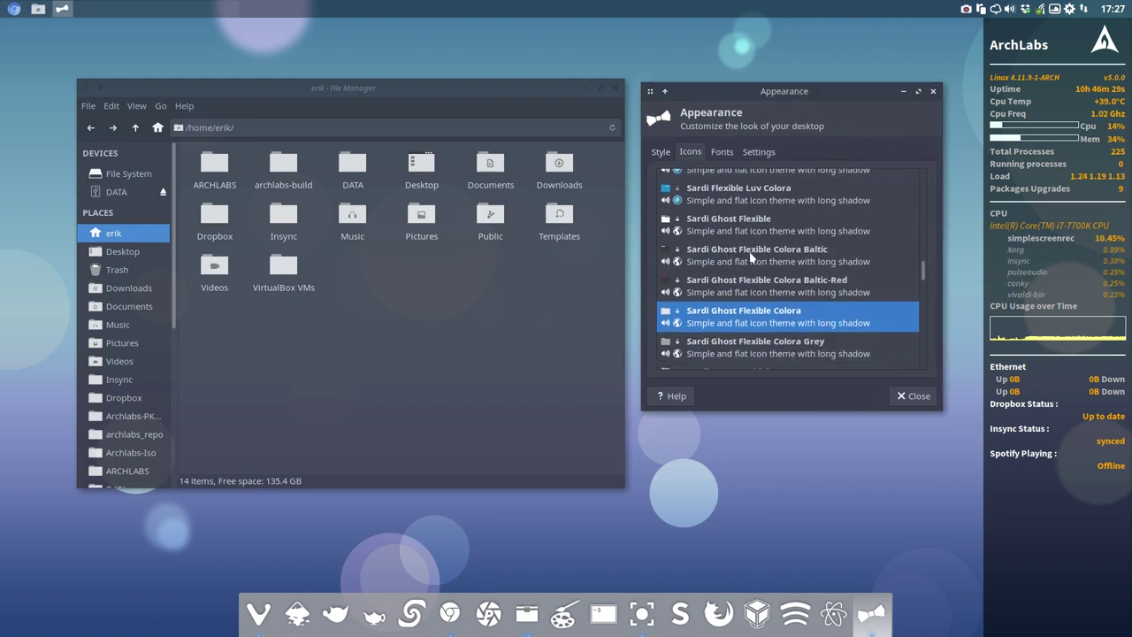
Preview the Colora Baltic, Baltic-Red, plain Colora and Grey icon themes on the file manager's folders
click(805, 256)
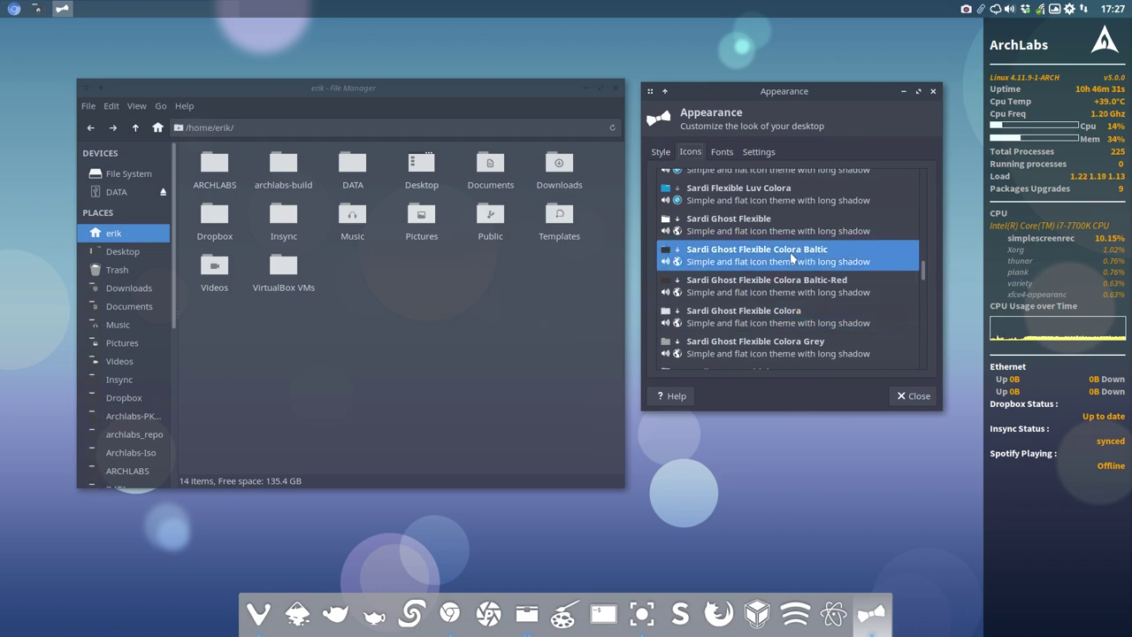
click(508, 329)
click(791, 286)
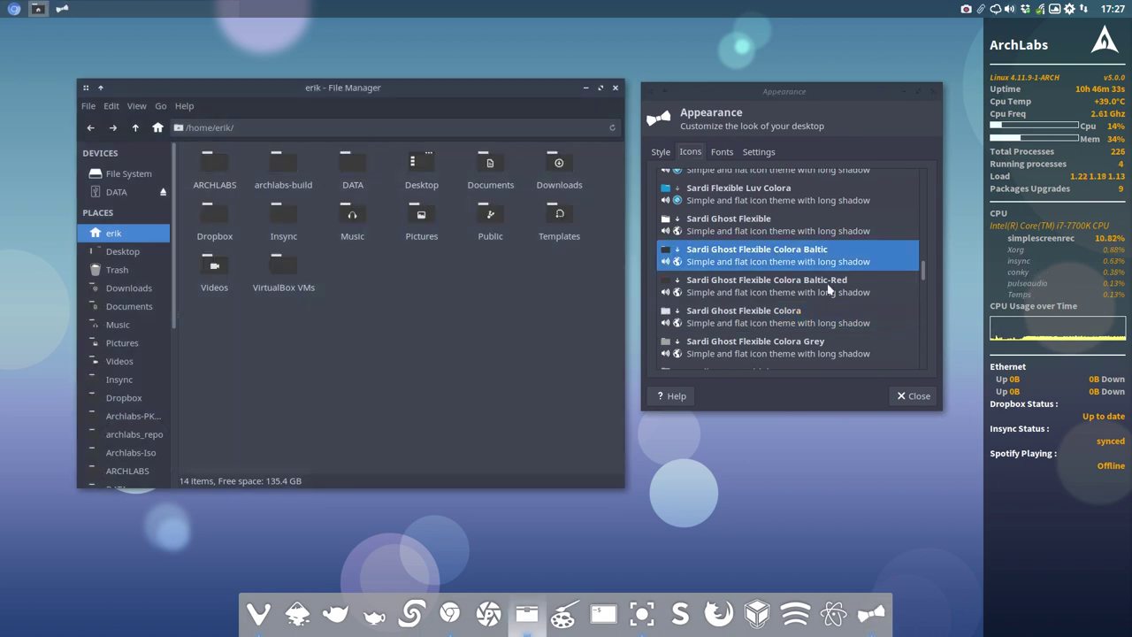
click(460, 332)
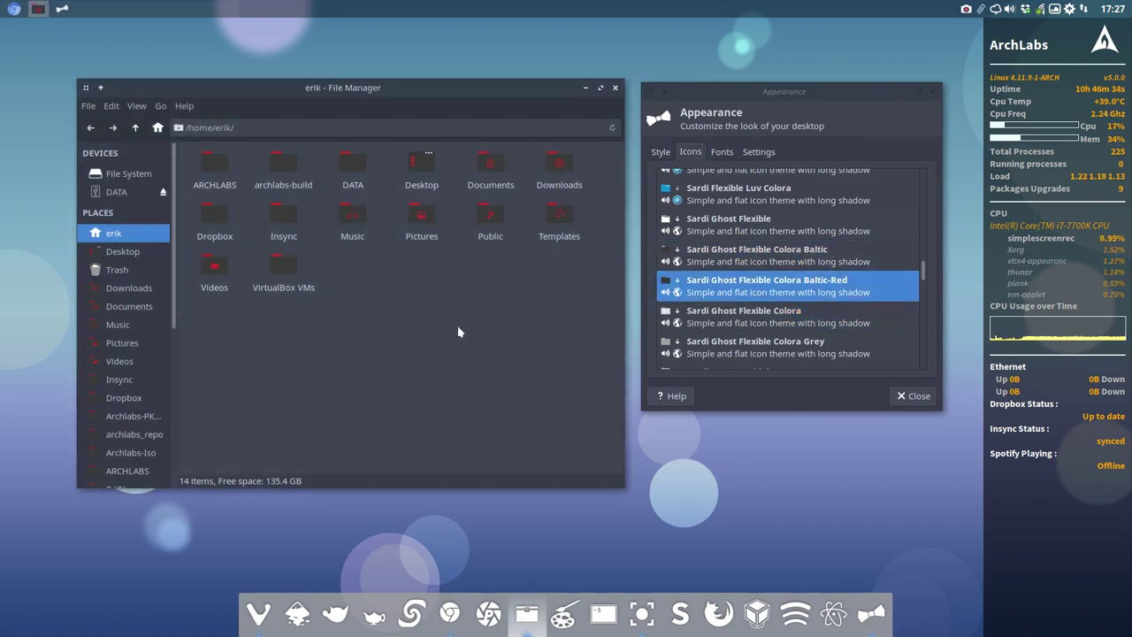
click(747, 323)
click(504, 339)
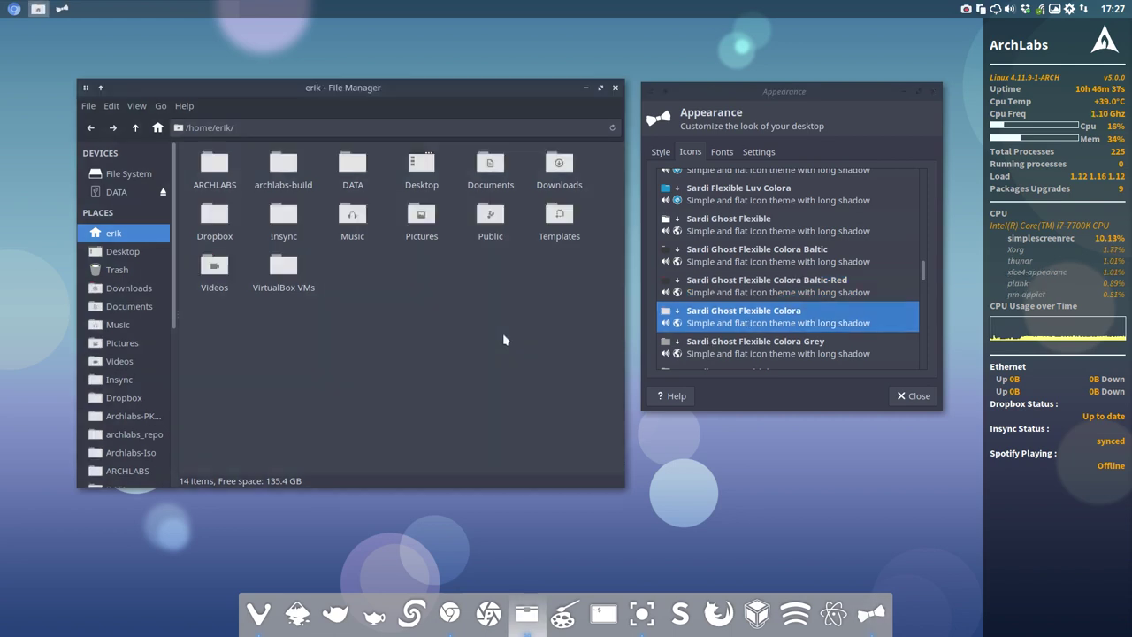
click(752, 349)
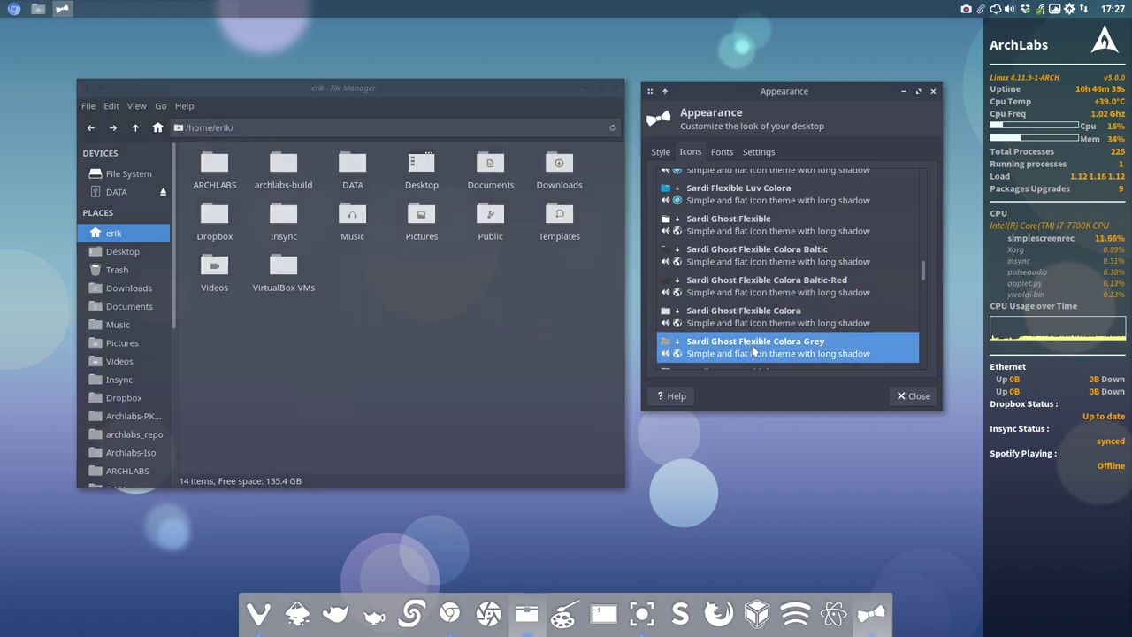
Settle on Sardi Ghost Flexible Colora Baltic-Red, checking the red folders in the file manager
scroll(764, 340, down, 2)
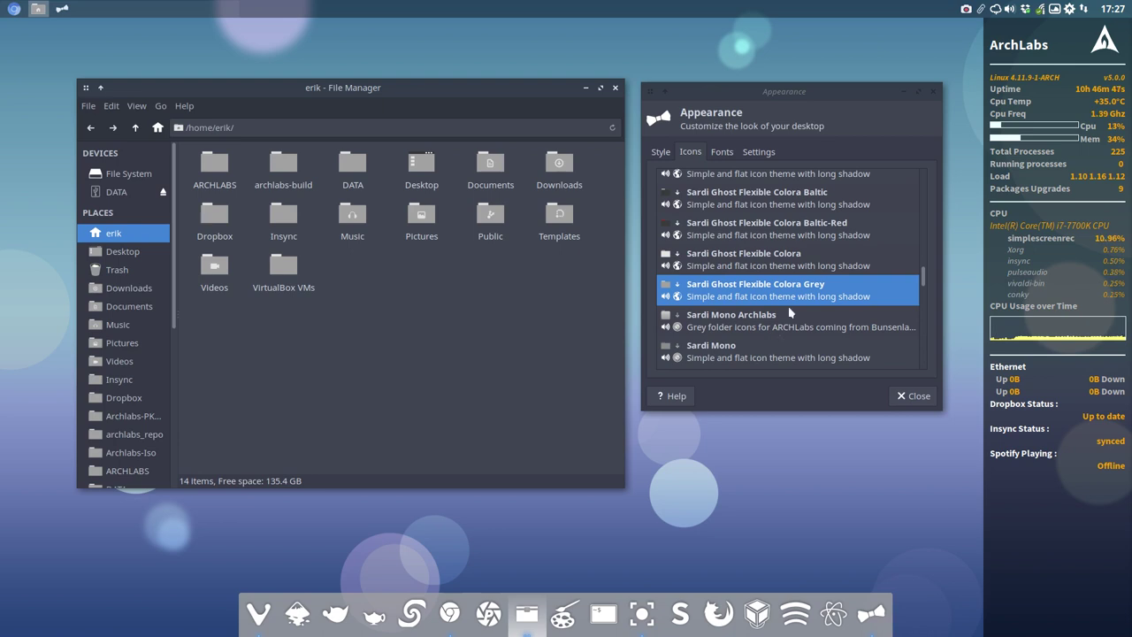
scroll(781, 301, up, 1)
scroll(781, 302, up, 1)
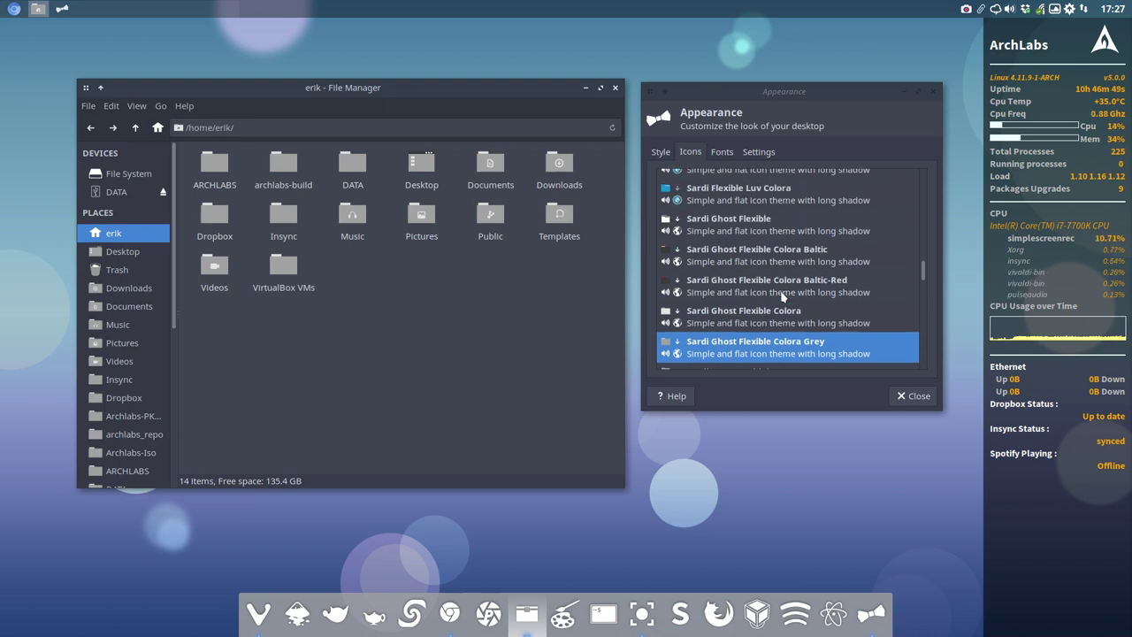
scroll(782, 299, up, 1)
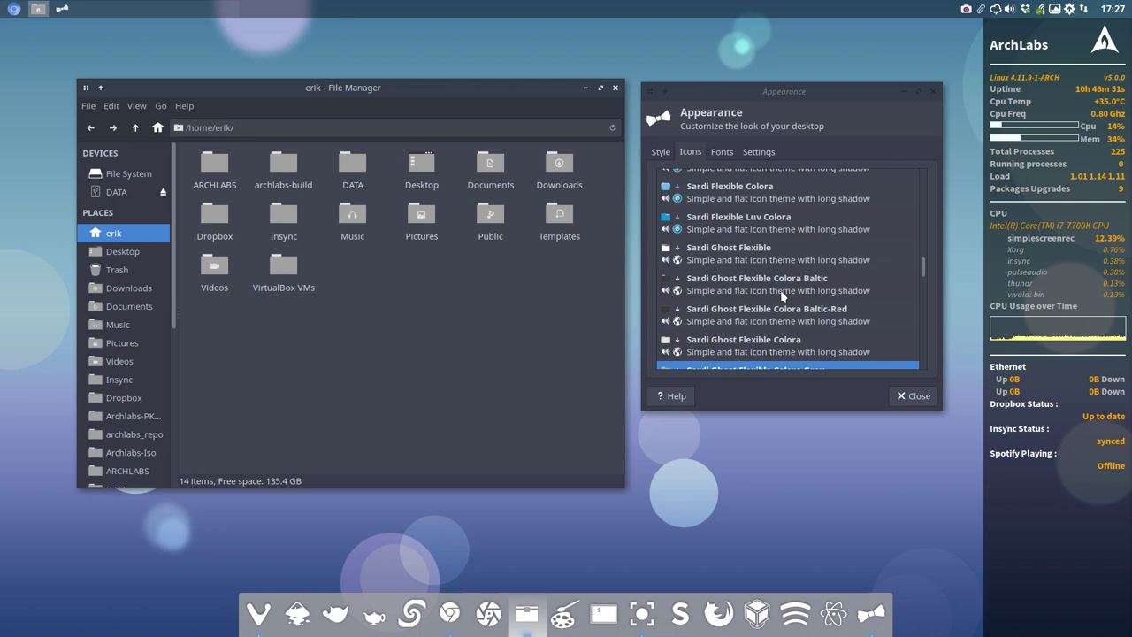
click(765, 278)
click(739, 315)
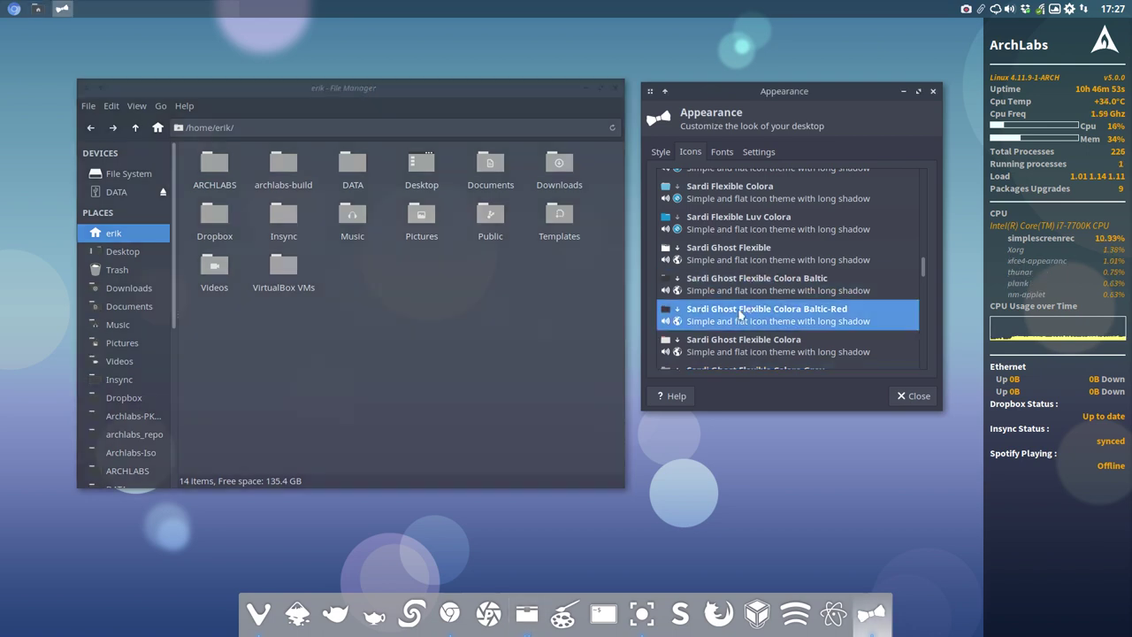
click(412, 348)
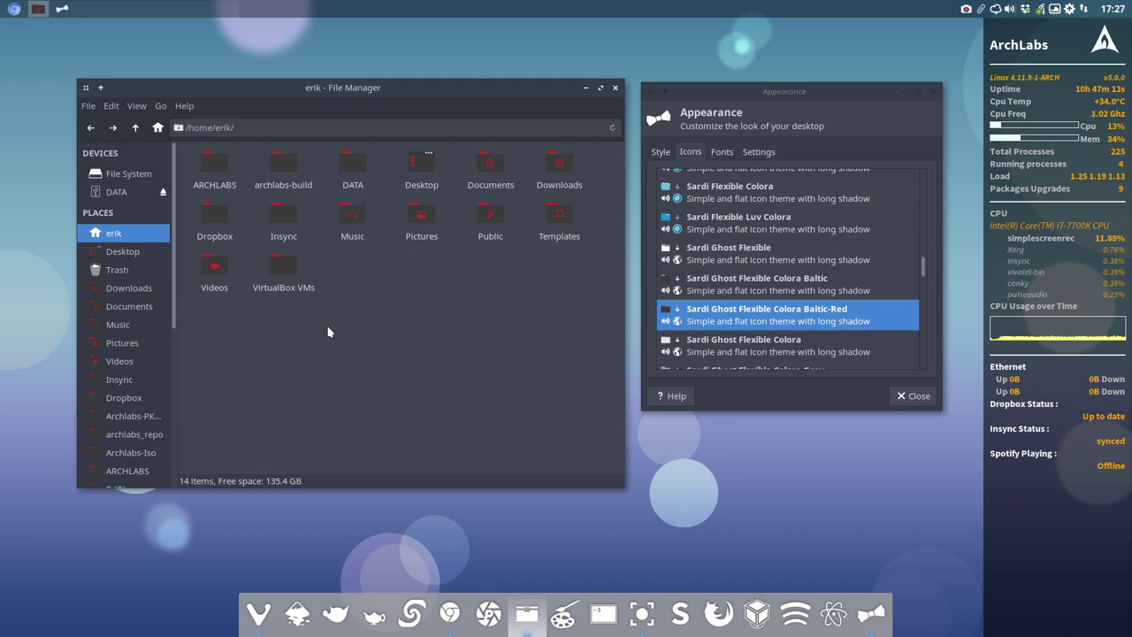
Close the file manager and clear the earlier downloads from the browser's shelf
click(615, 94)
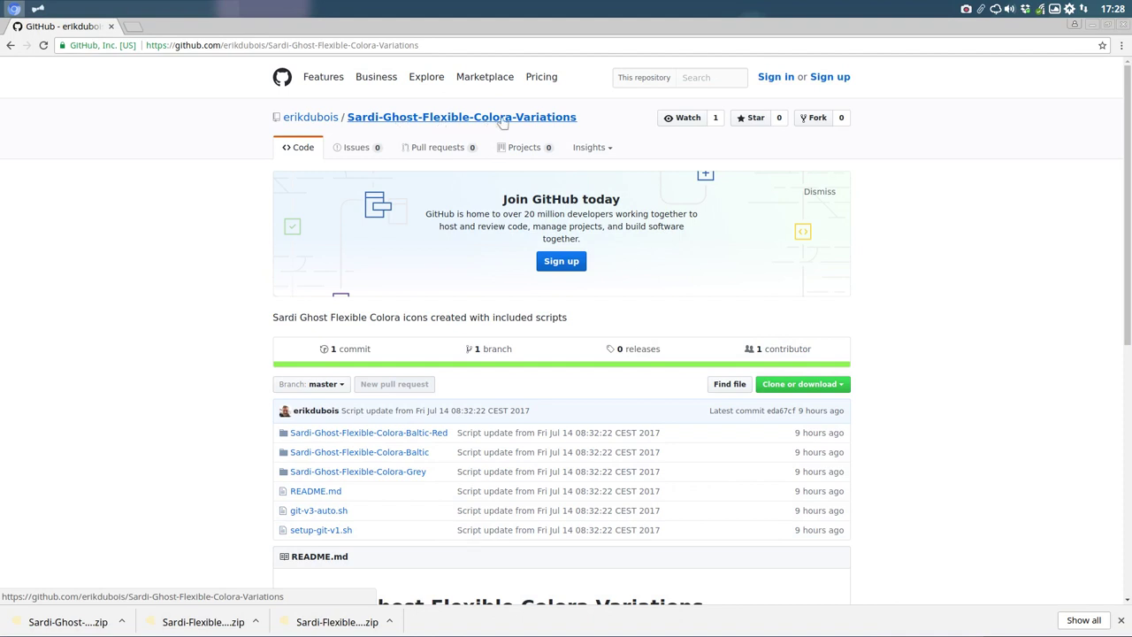
click(420, 432)
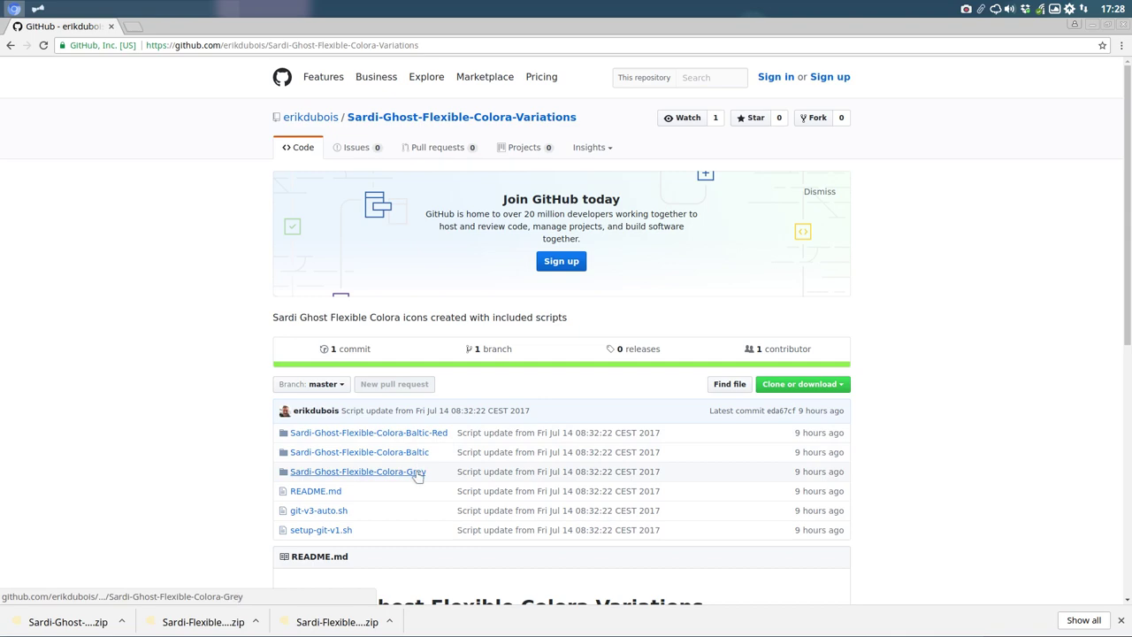
scroll(422, 516, down, 3)
scroll(422, 515, down, 2)
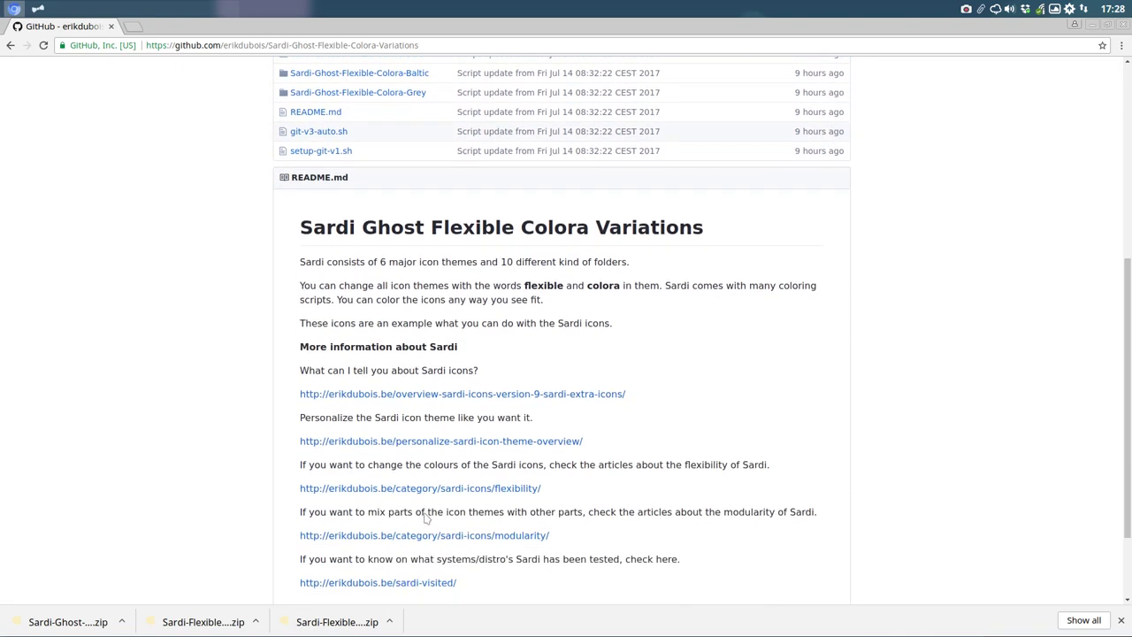
scroll(424, 518, down, 1)
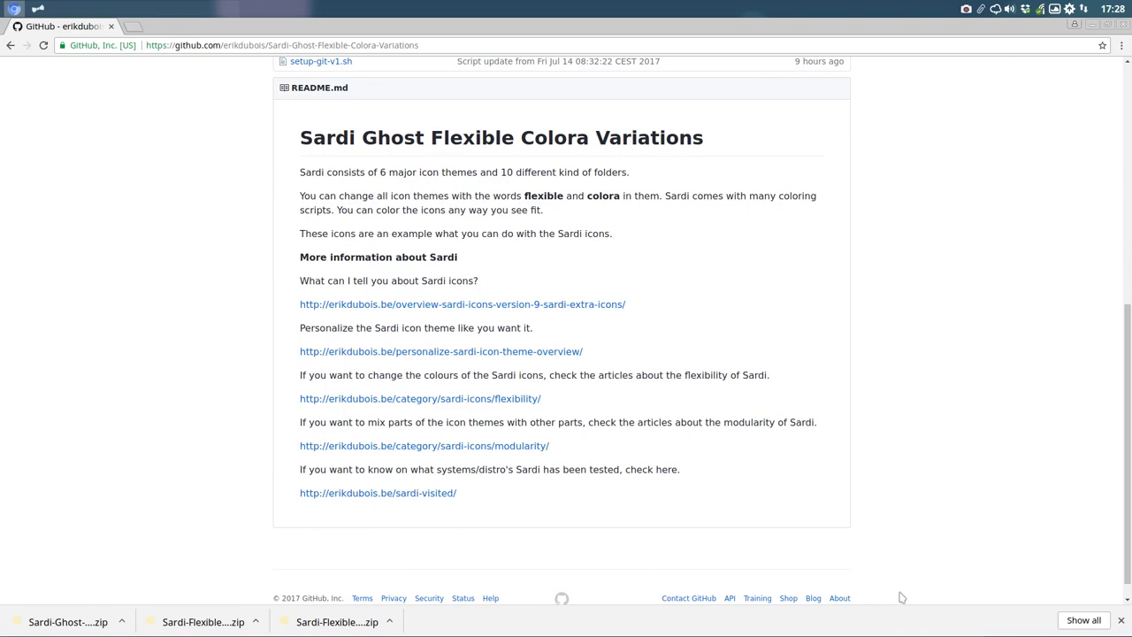
click(1120, 621)
Download the Sardi-Ghost-Flexible-Colora-Variations GitHub repository as a ZIP archive
scroll(916, 297, up, 5)
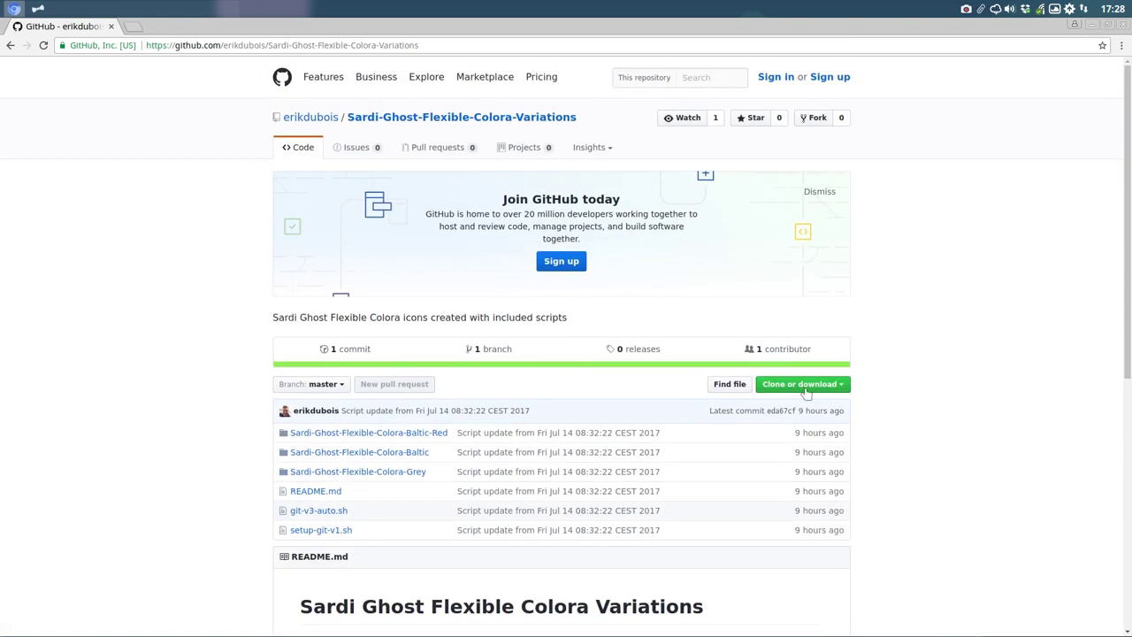
click(838, 389)
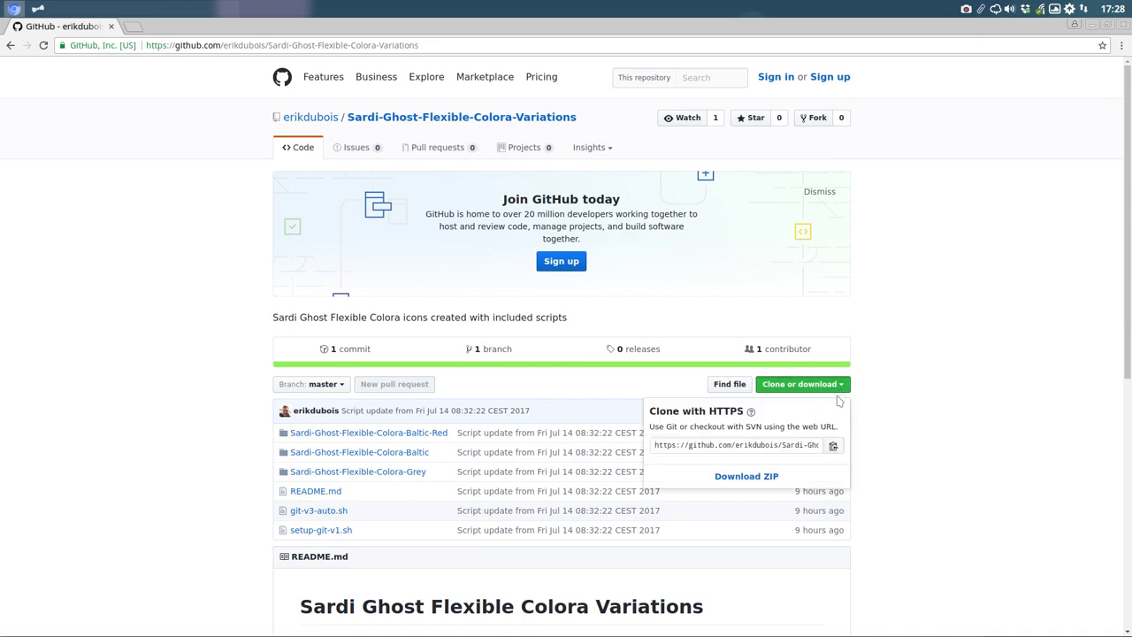
click(746, 476)
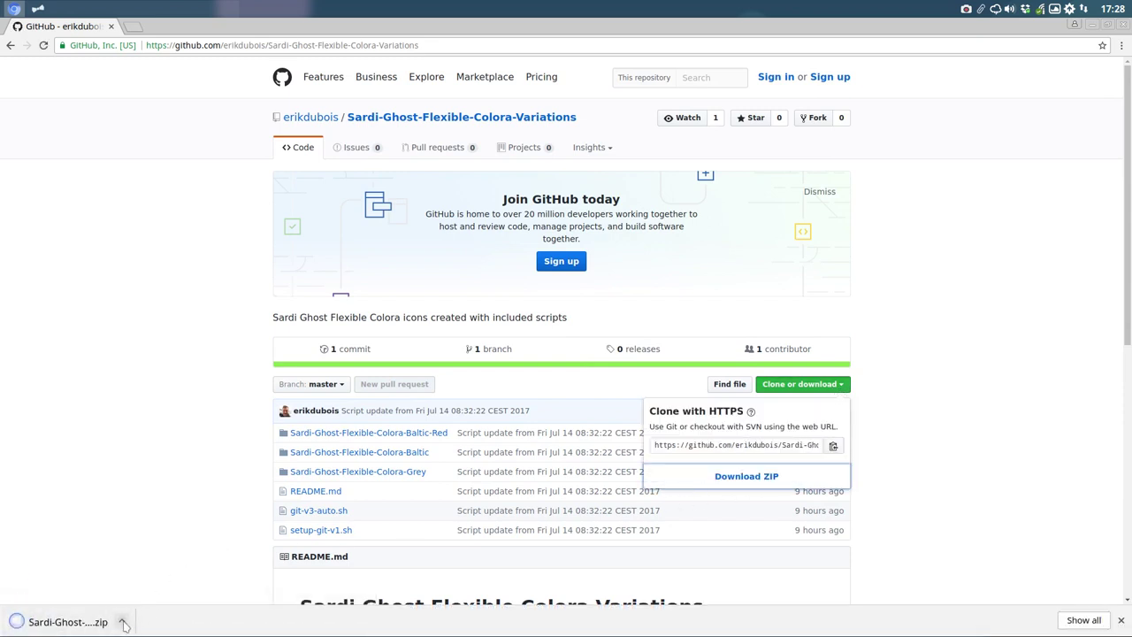
click(122, 622)
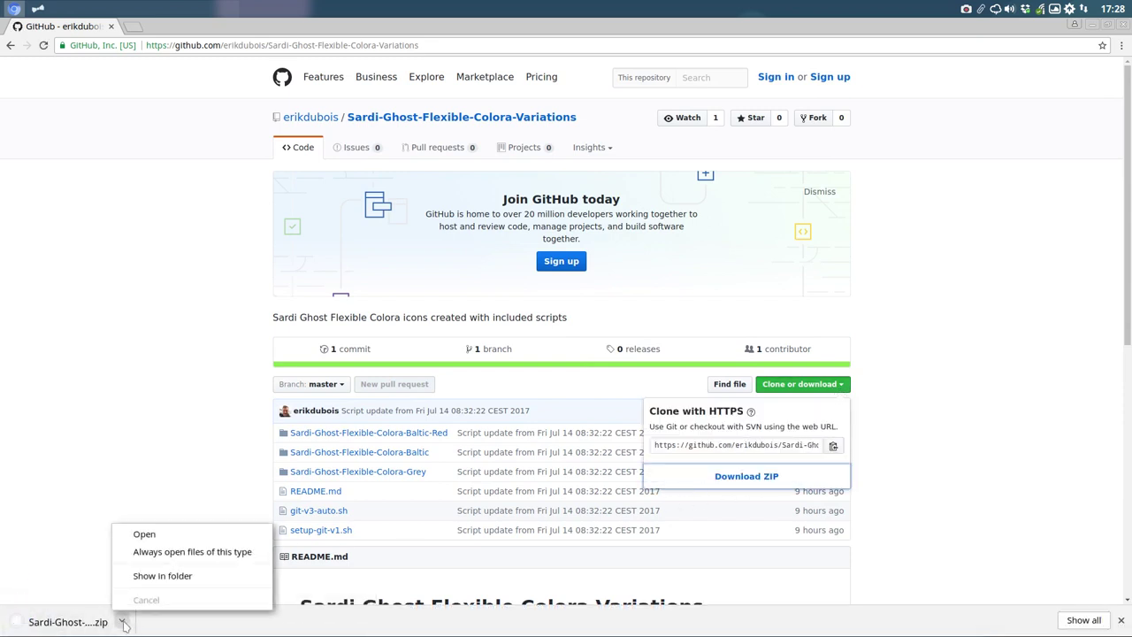
In Downloads, delete the old Sardi-Ghost-Flexible-Variations-master folder and its zip
click(164, 575)
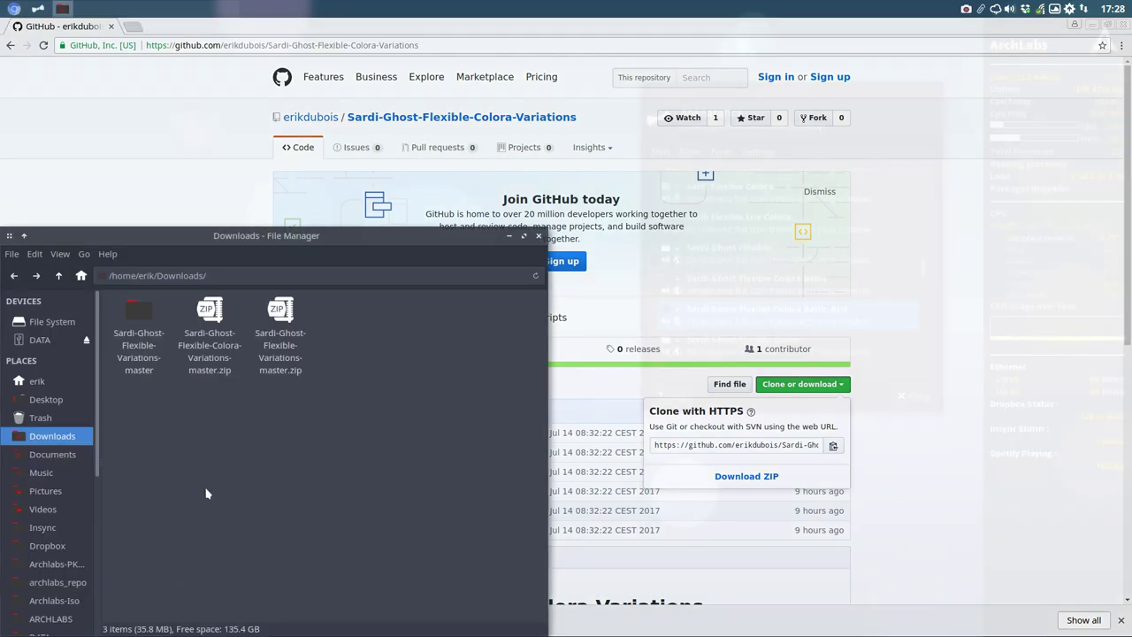
click(134, 306)
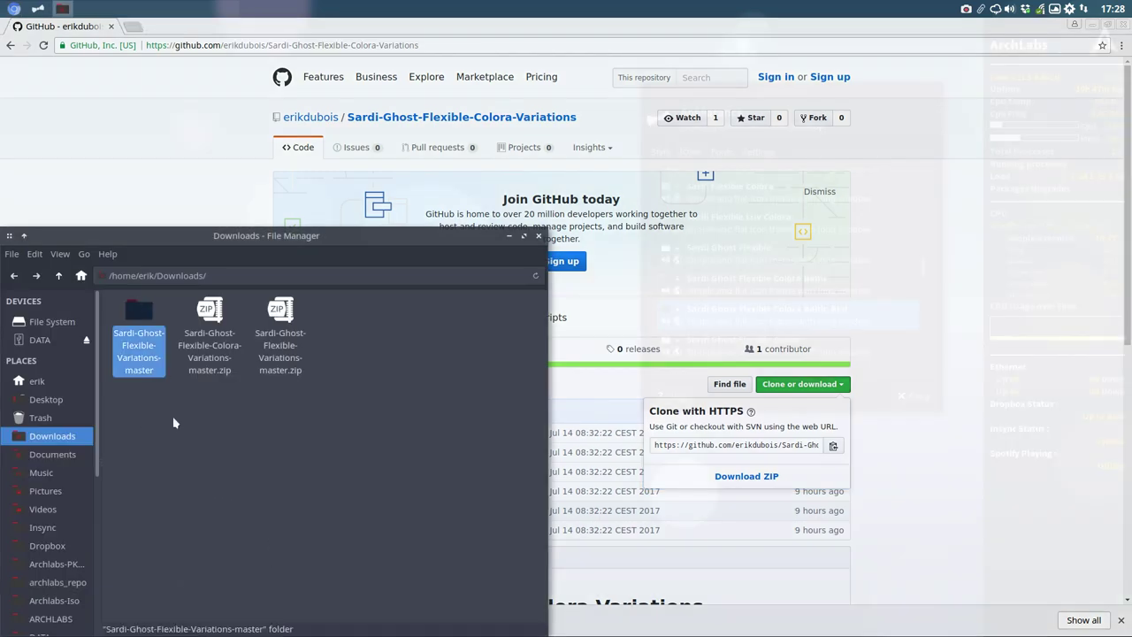
key(Delete)
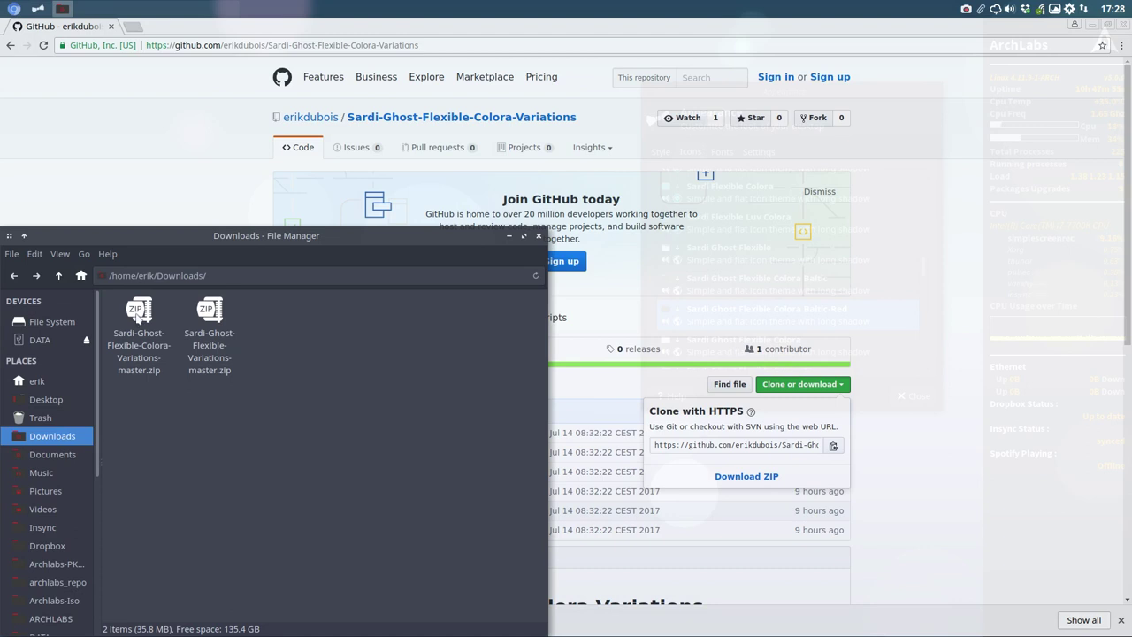
click(139, 315)
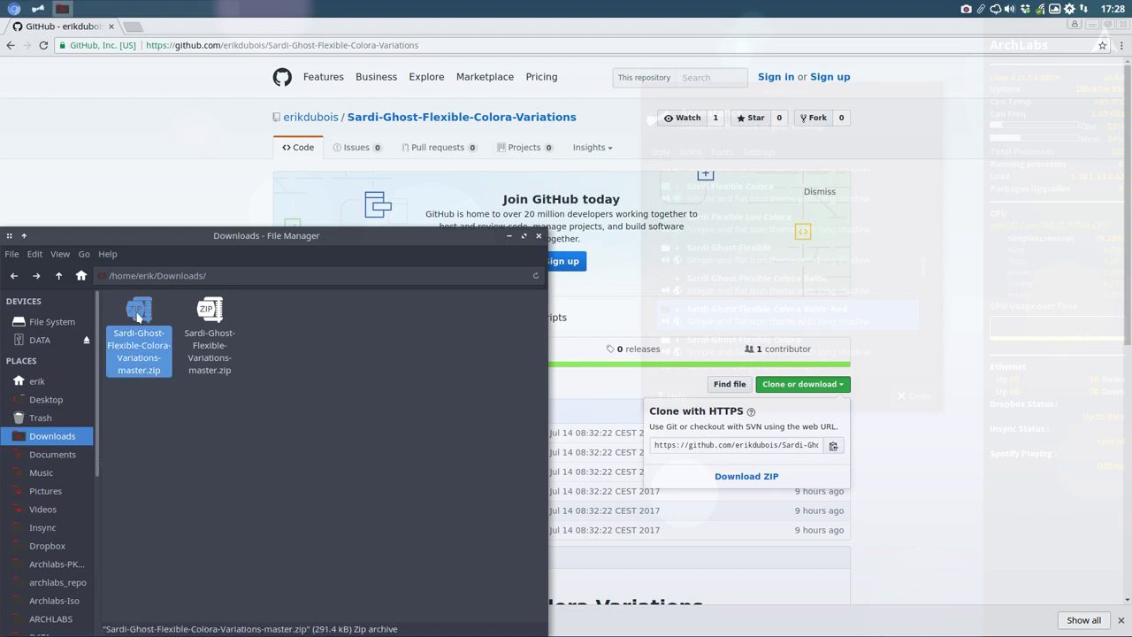
click(207, 316)
key(Delete)
Extract the Colora zip, delete its scripts and README, and select the three theme folders
click(133, 309)
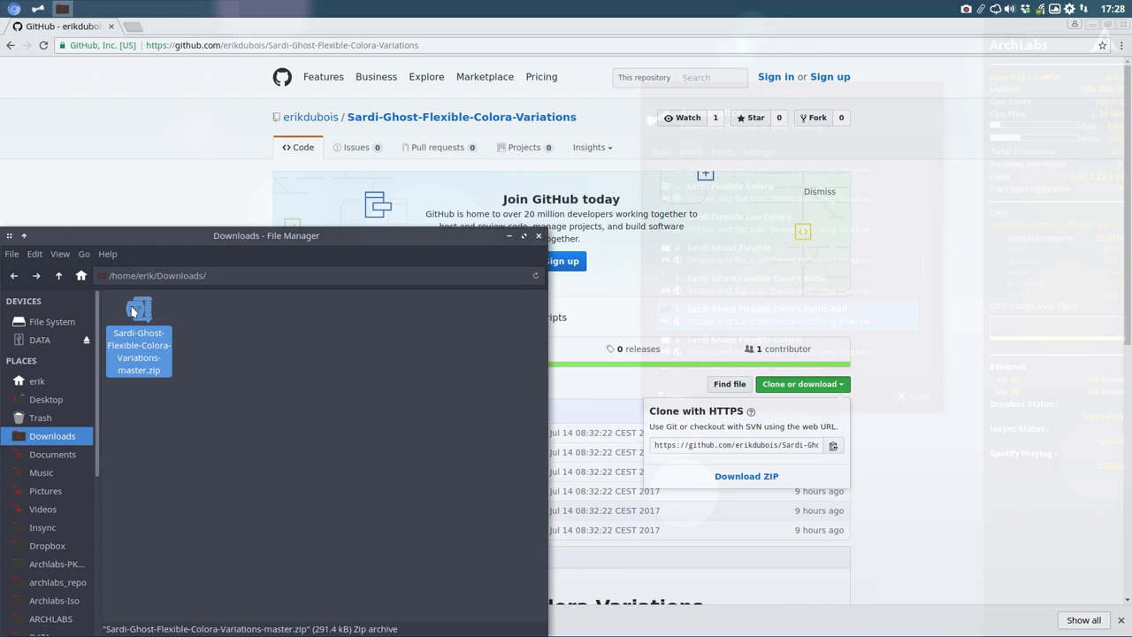
right_click(132, 310)
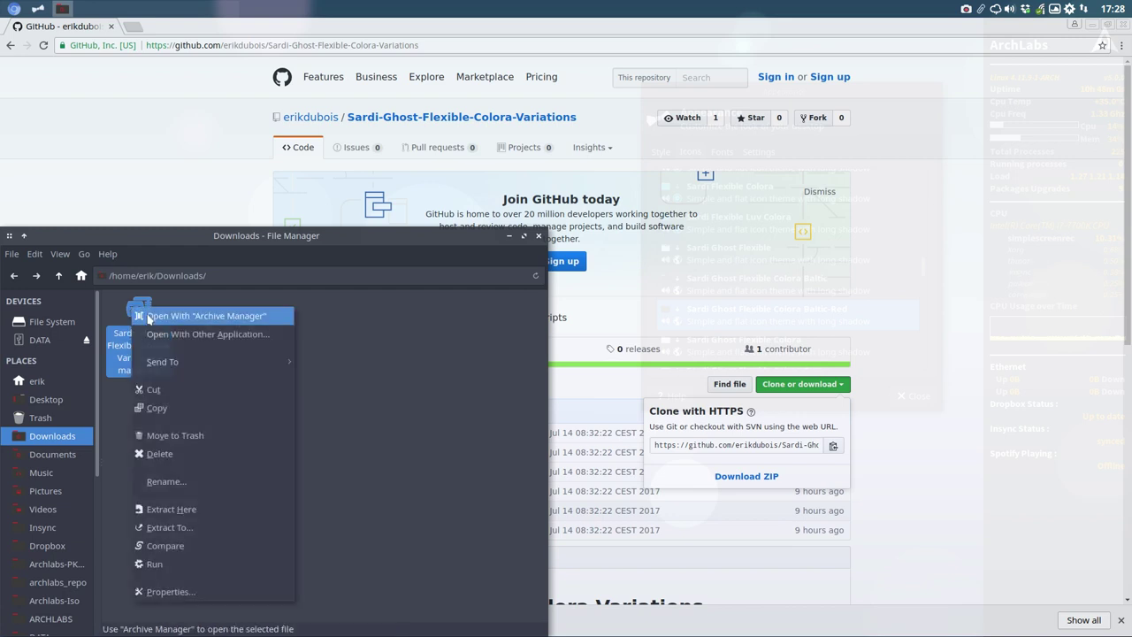
click(257, 520)
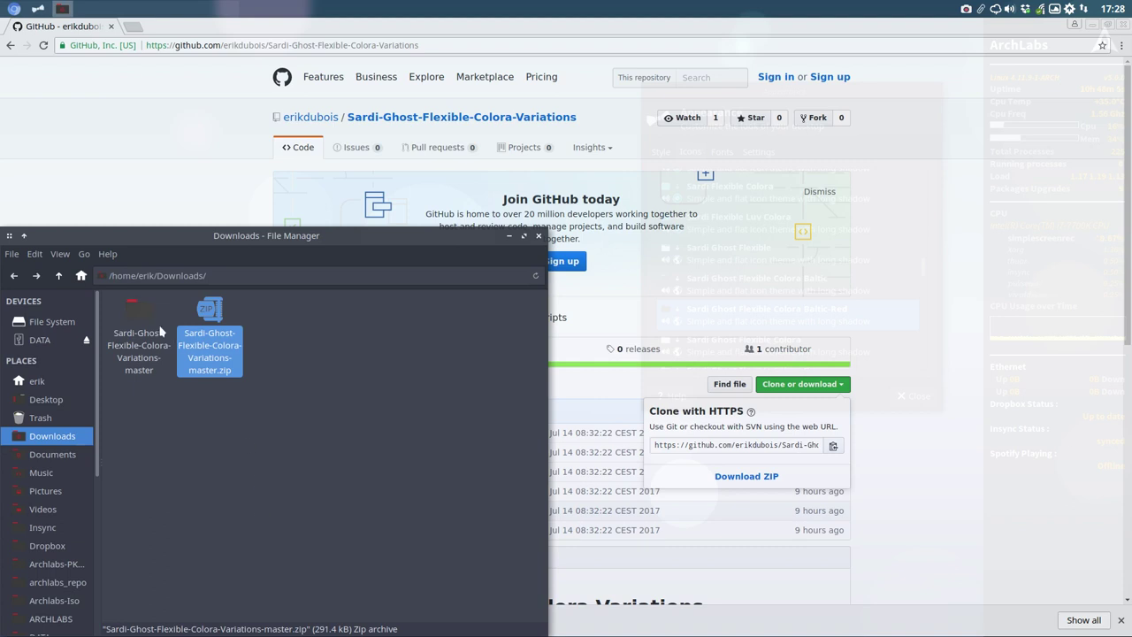
double_click(138, 309)
drag(336, 388, 591, 298)
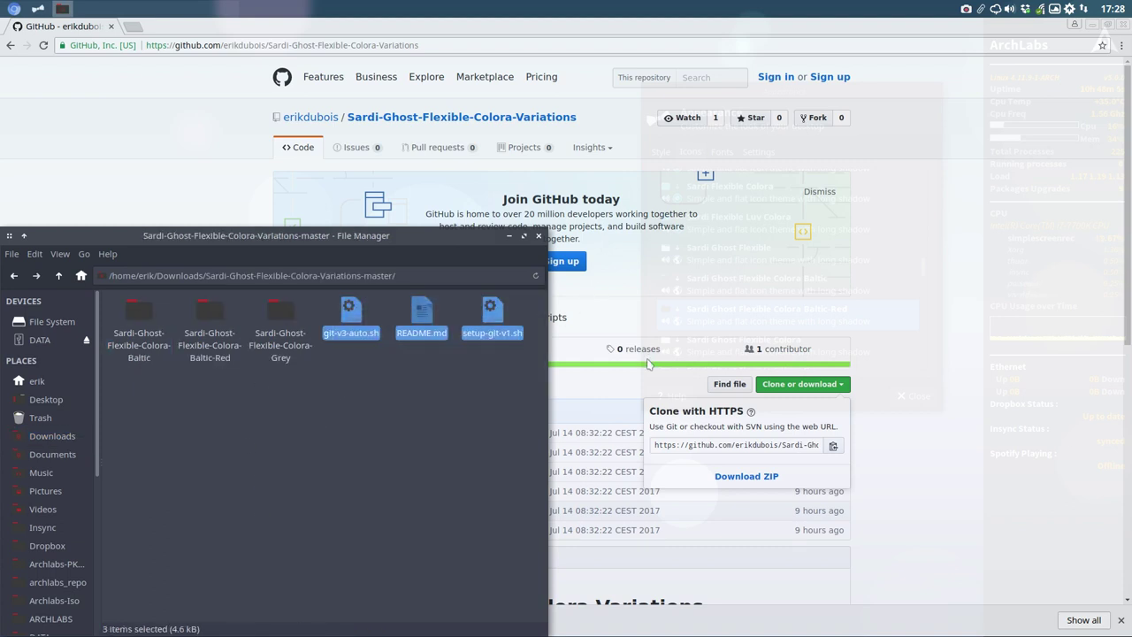
key(Delete)
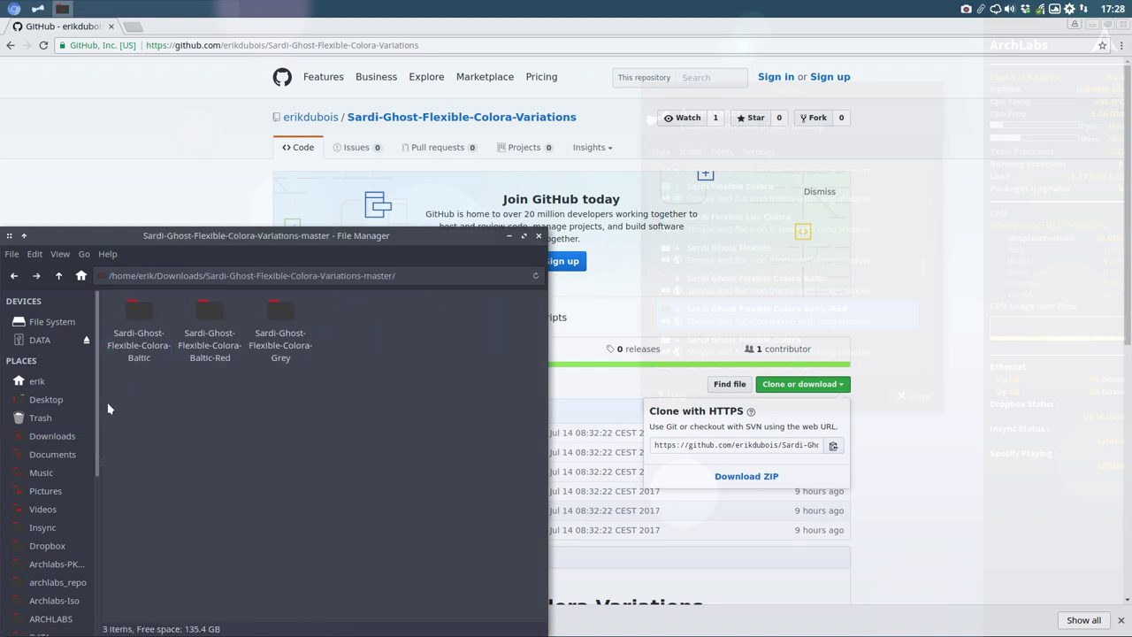
drag(108, 408, 325, 323)
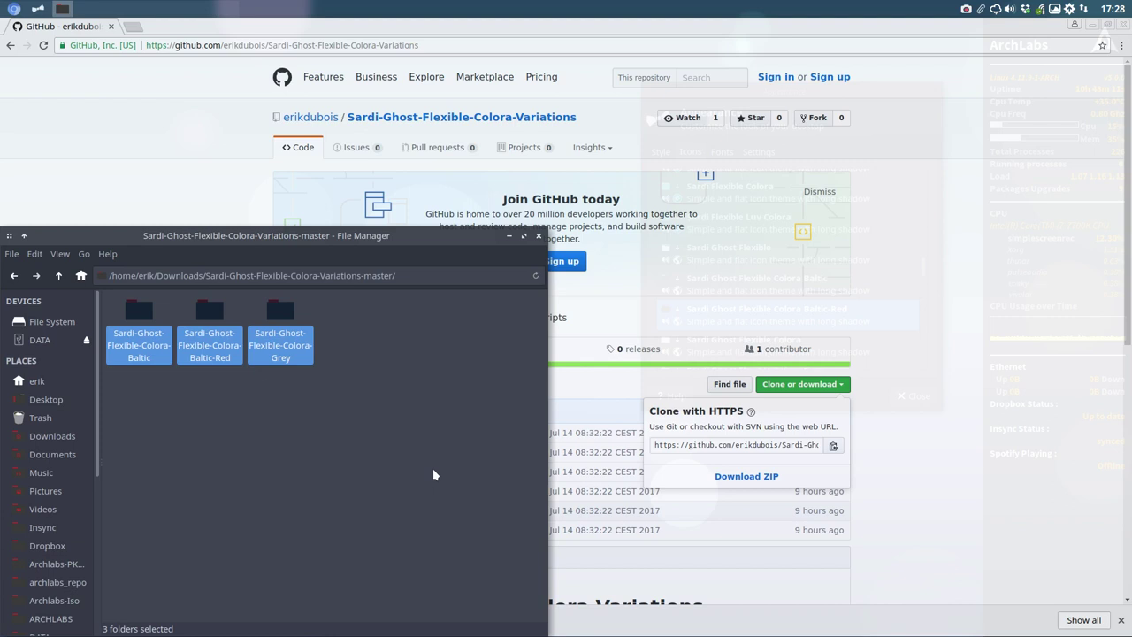
Maximize Thunar and paste the Colora Baltic, Baltic-Red and Grey folders into ~/.icons
drag(221, 244, 221, 244)
double_click(220, 243)
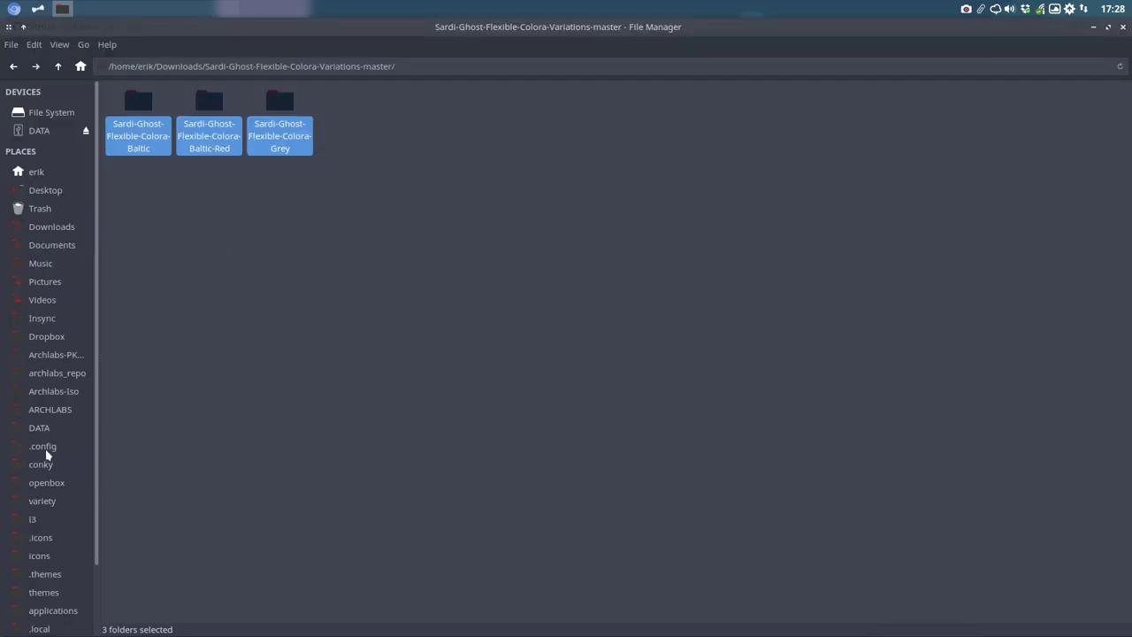
click(47, 541)
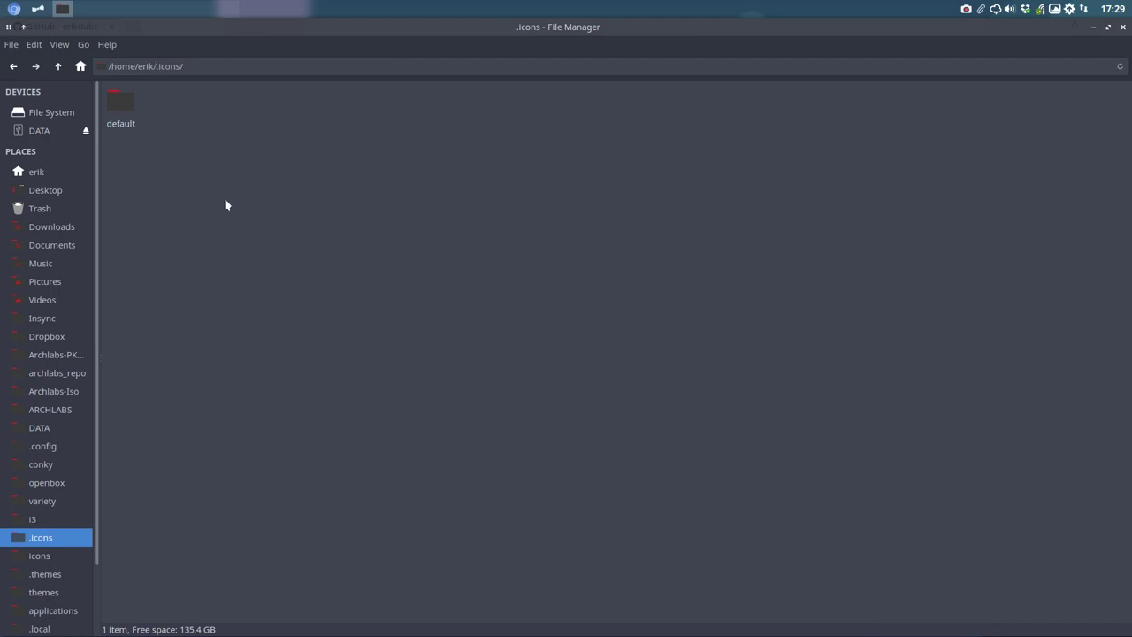
key(ctrl+v)
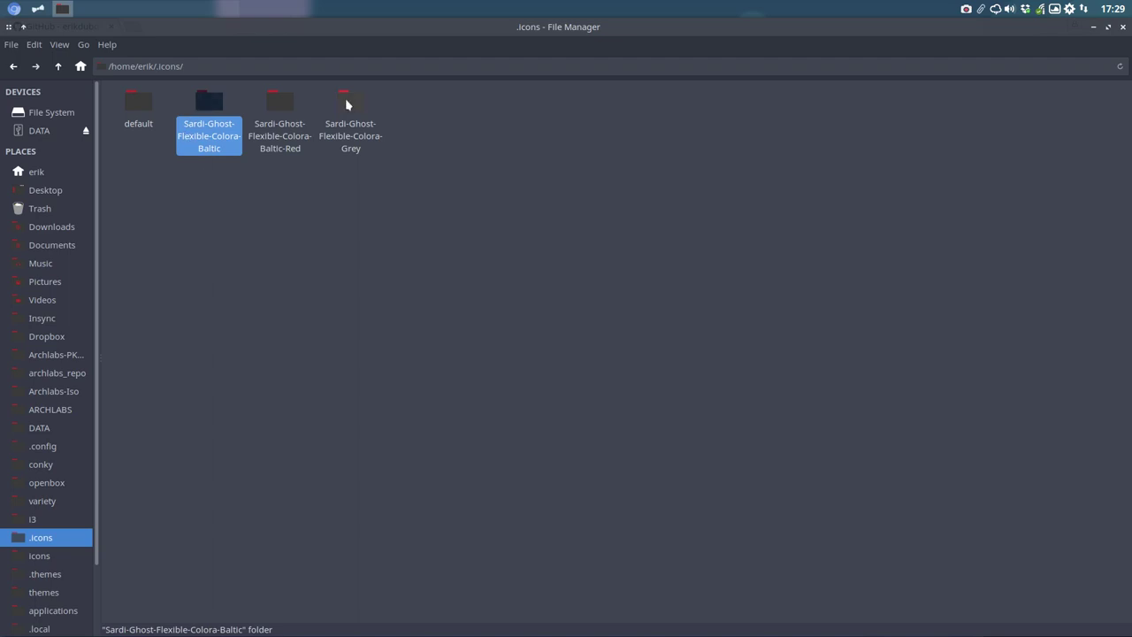
click(305, 242)
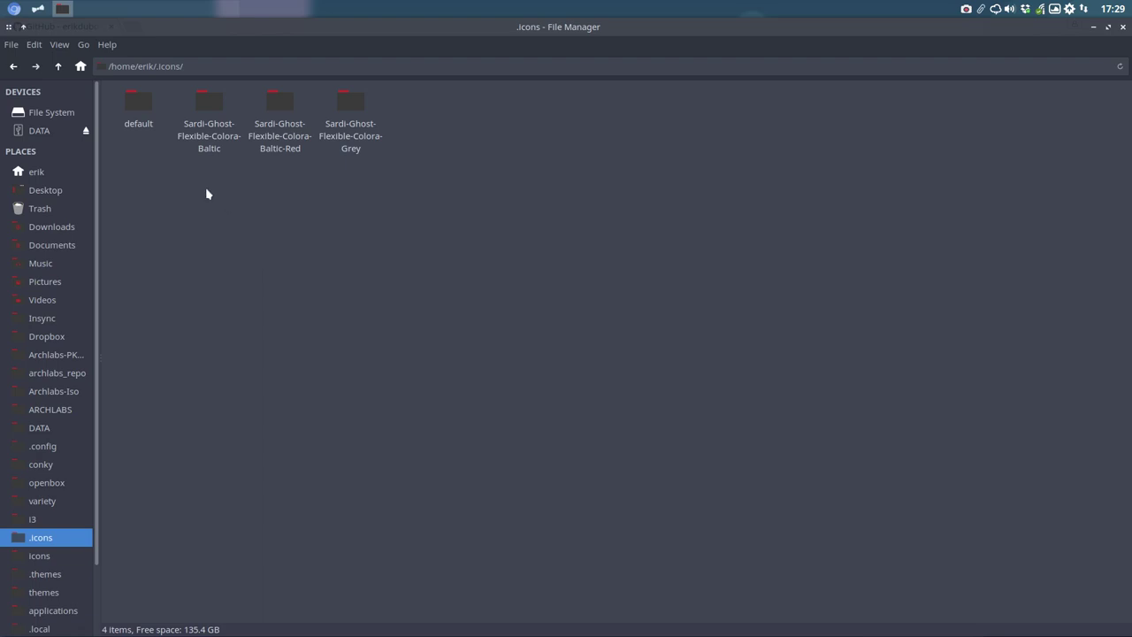
mouse_move(195, 187)
mouse_down()
mouse_move(271, 194)
mouse_move(480, 160)
mouse_up()
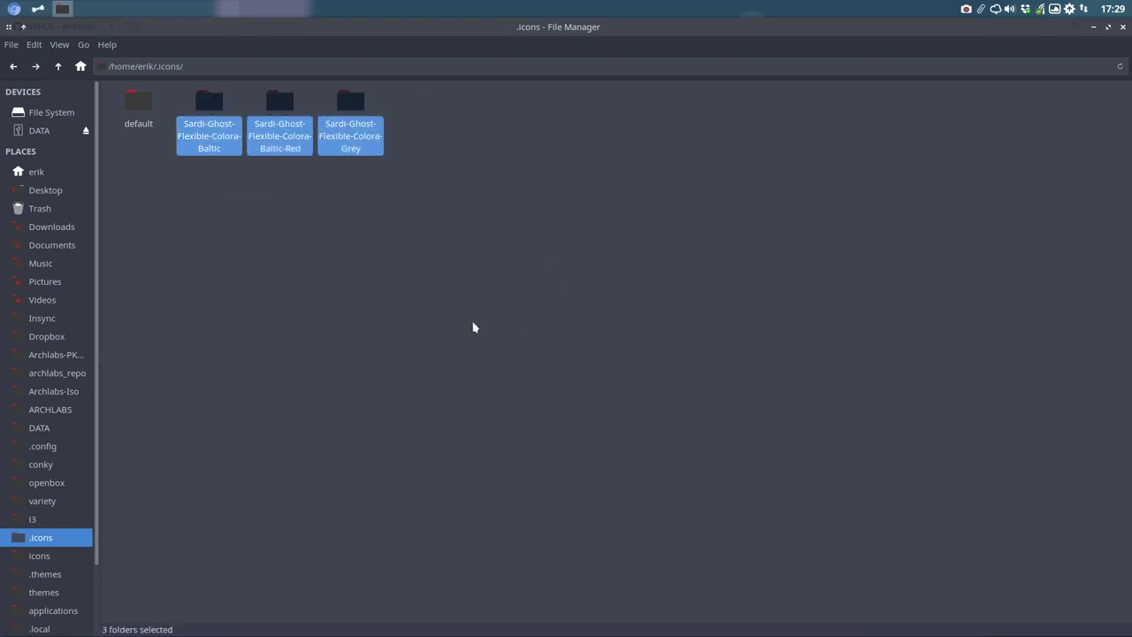